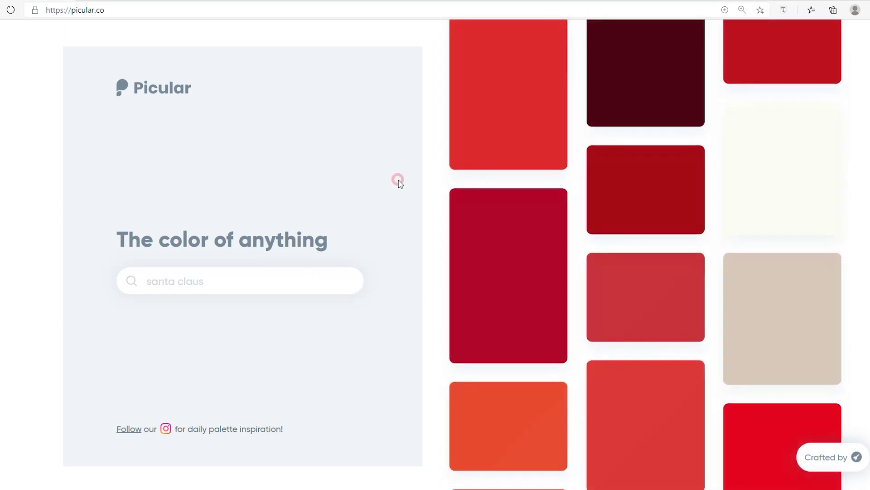
- Search Picular for the colors of "sunrise" and browse the resulting swatches
left_click(239, 279)
key("Return")
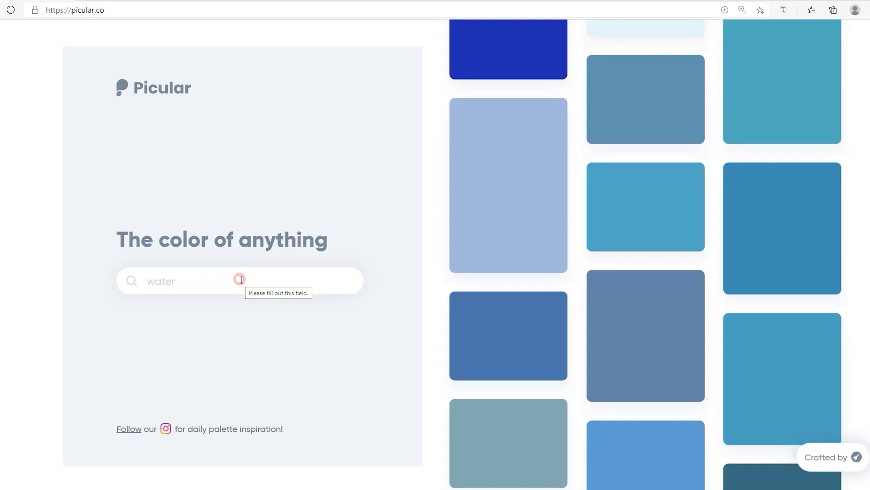
type("sunrise")
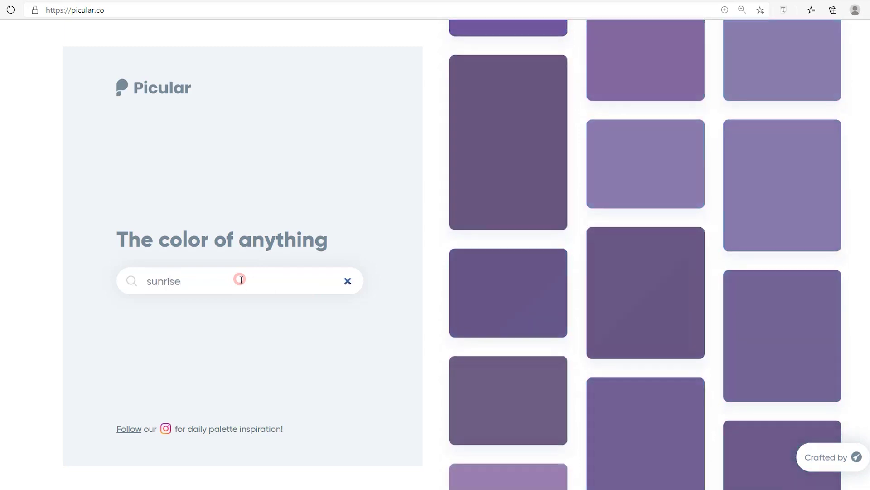
key("Return")
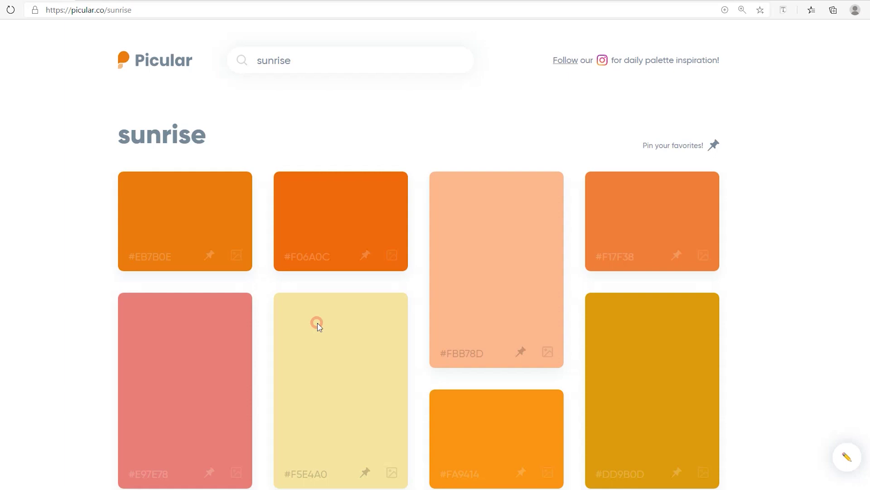
scroll(318, 323, "down", 3)
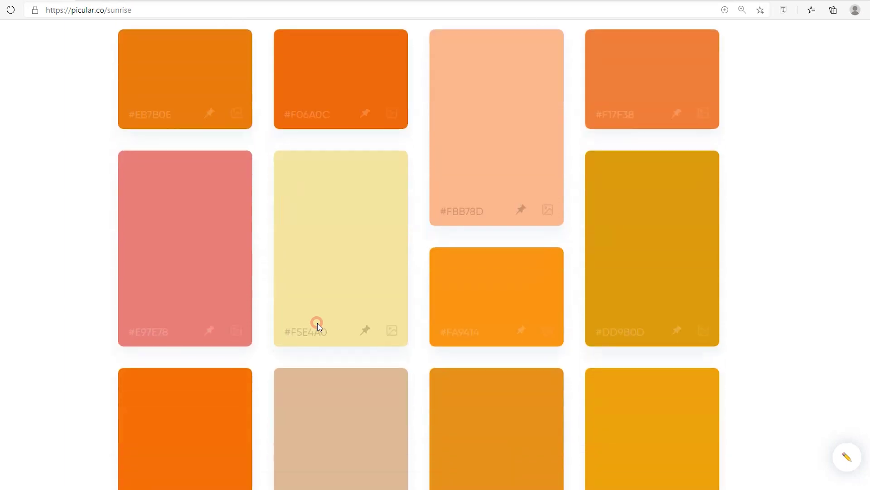
scroll(317, 322, "up", 1)
scroll(317, 324, "down", 5)
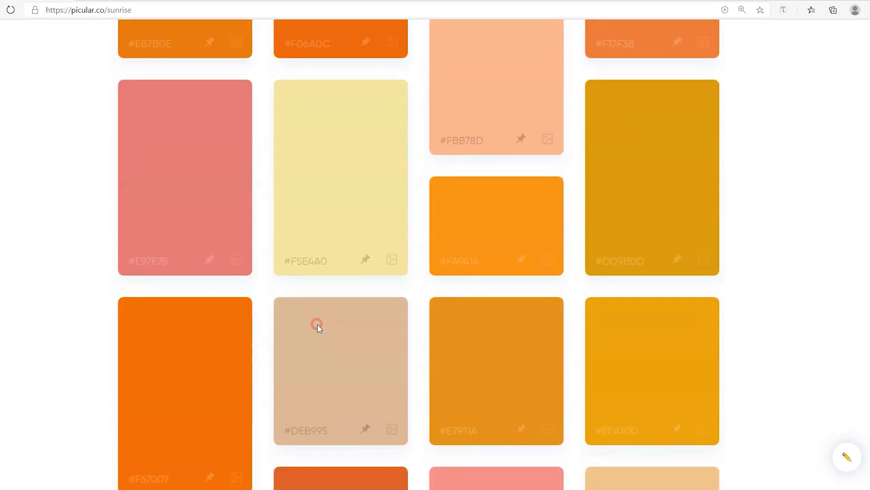
scroll(317, 332, "up", 9)
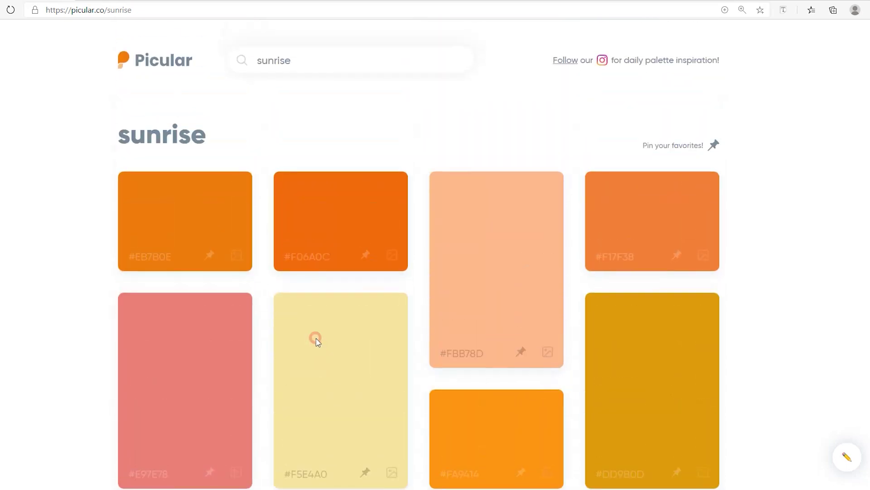
- Preview the source image behind the first sunrise swatch, #EB7B0E
left_click(160, 143)
left_click_drag(193, 137, 257, 142)
left_click(147, 257)
mouse_move(237, 260)
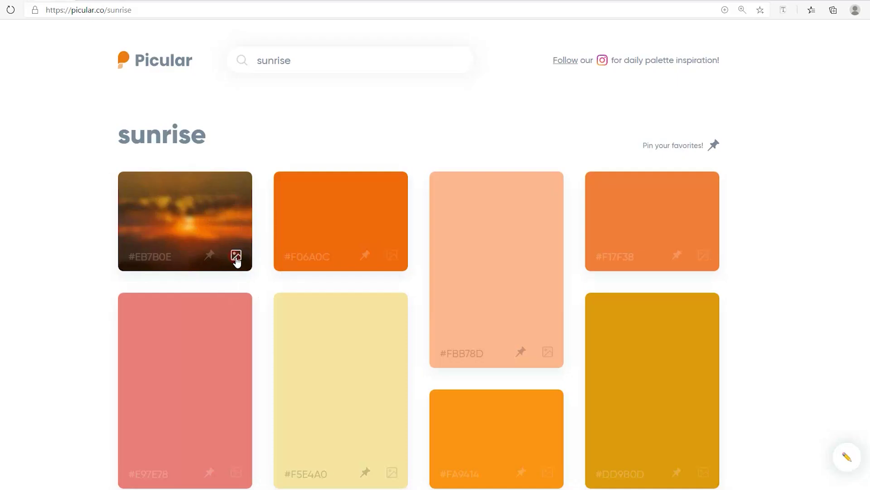
left_click(237, 260)
mouse_move(239, 260)
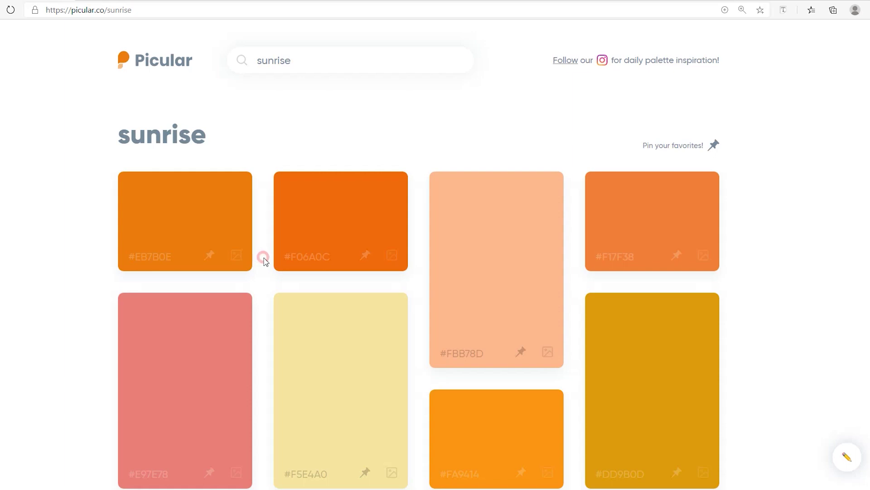
- Pin the sunrise colors #EB7B0E and #DEB995 to the palette
scroll(255, 297, "down", 5)
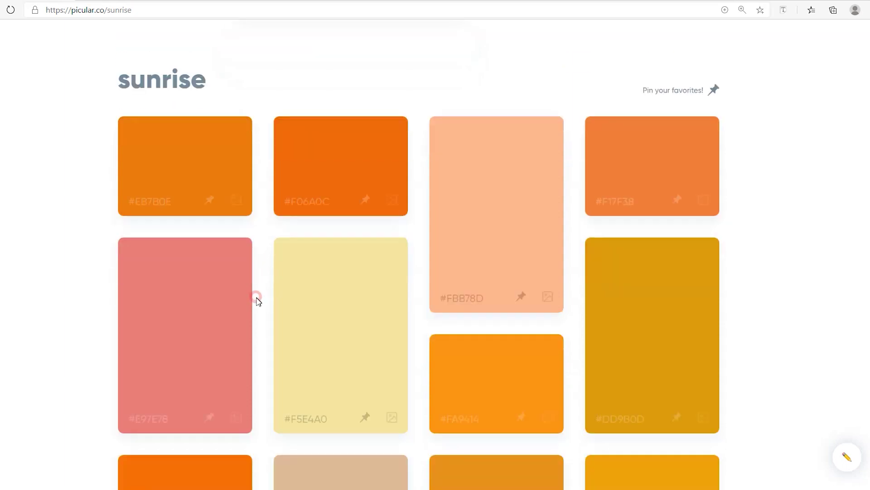
scroll(257, 312, "down", 5)
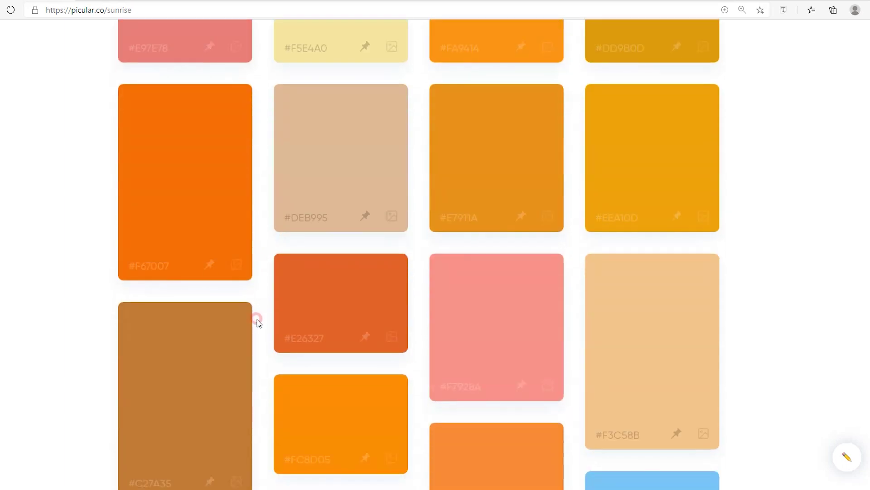
scroll(256, 317, "up", 8)
scroll(257, 321, "up", 2)
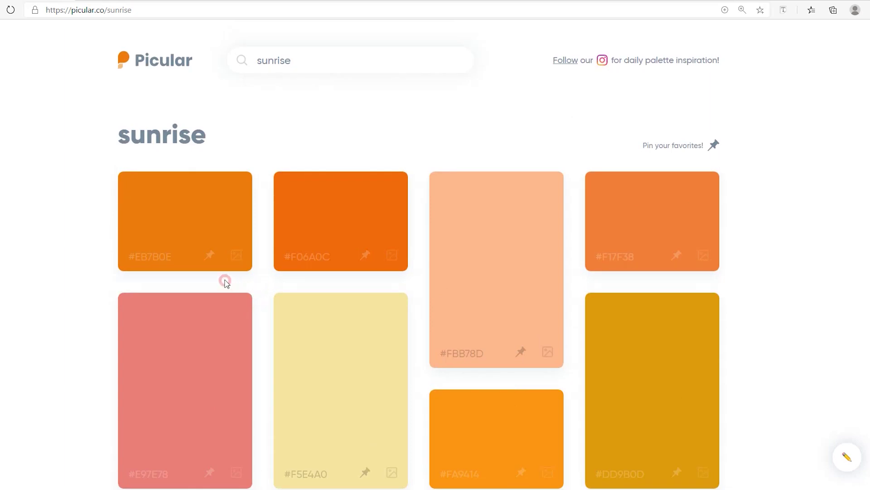
left_click(210, 256)
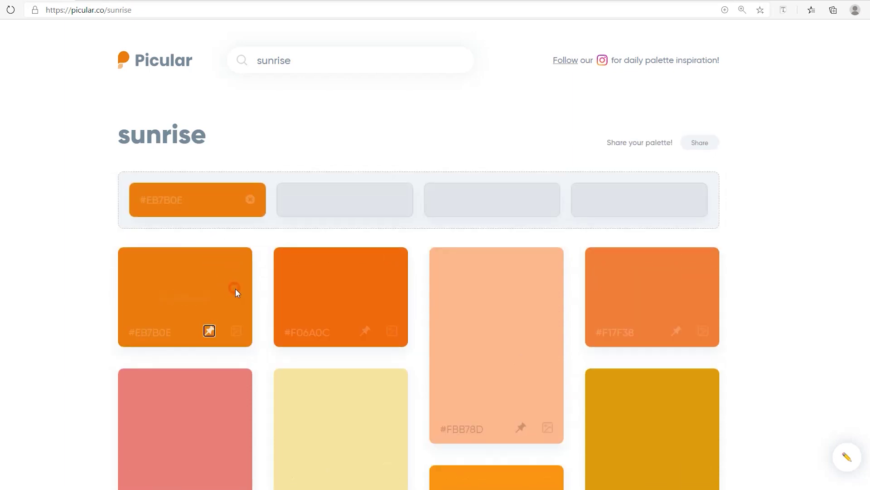
scroll(245, 312, "down", 8)
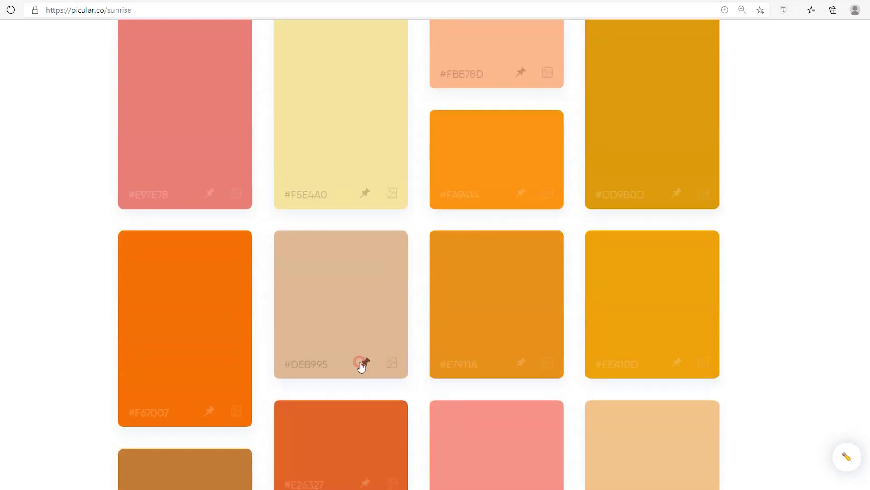
left_click(365, 363)
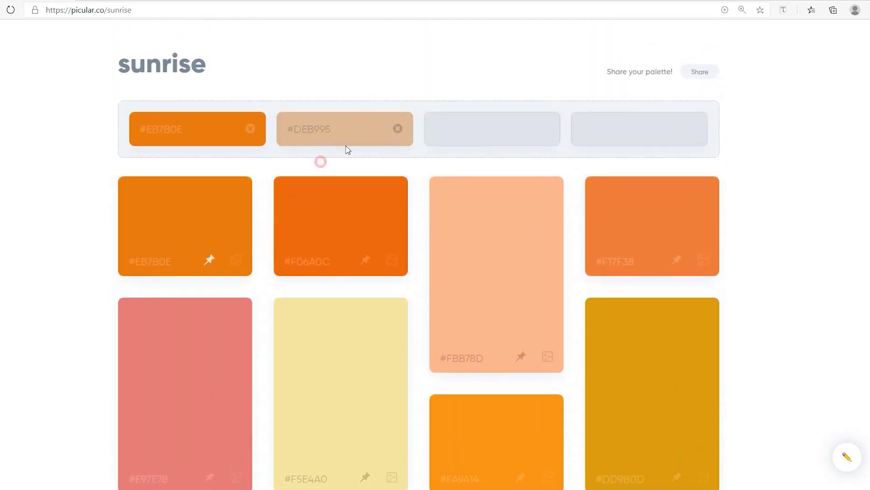
- Fill the two remaining palette slots by pinning the colors #FBB78D and #F17F38
scroll(351, 157, "down", 10)
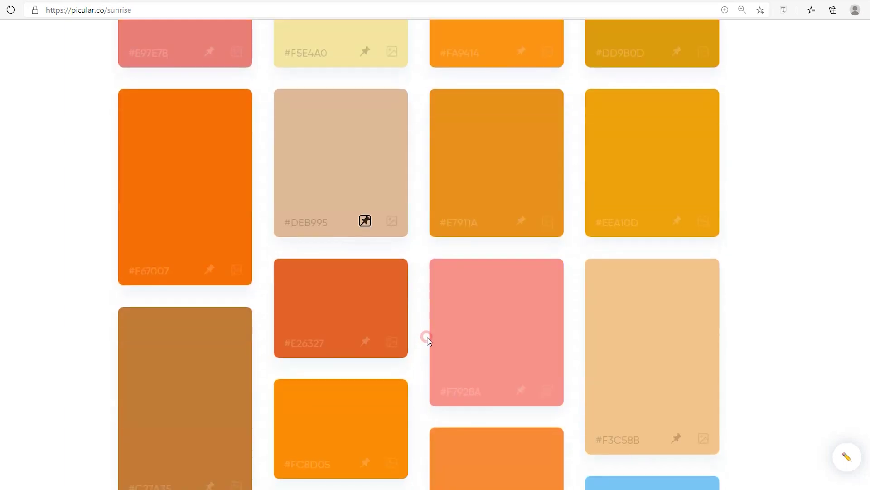
scroll(427, 342, "down", 5)
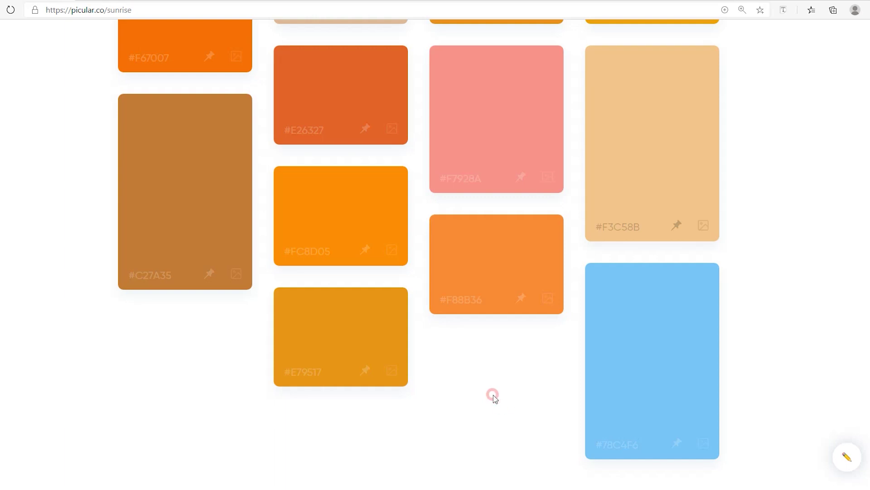
scroll(492, 395, "up", 2)
scroll(494, 395, "up", 12)
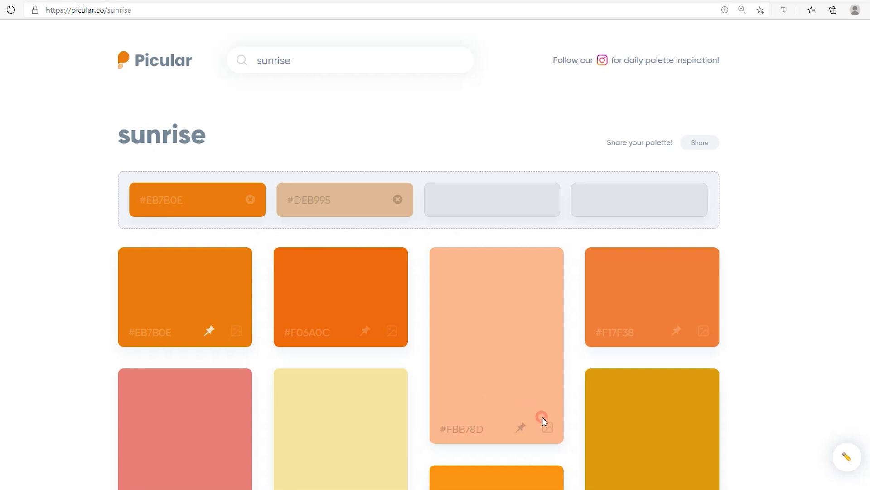
scroll(540, 418, "down", 2)
scroll(546, 417, "up", 2)
left_click(521, 428)
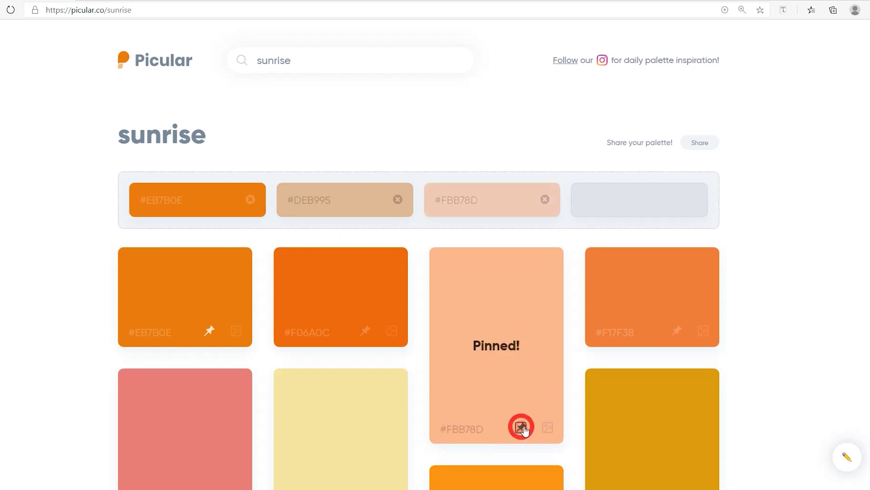
left_click(677, 331)
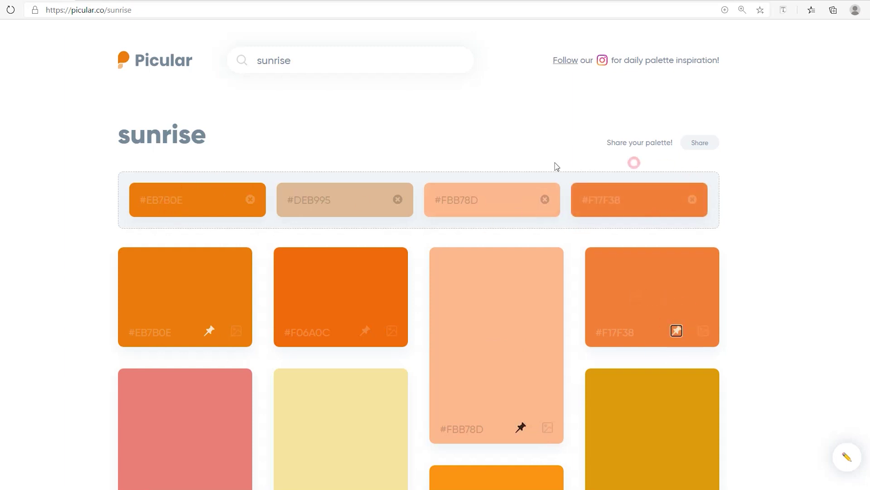
- Highlight the hex code of the first pinned color, and clear the selection again
left_click(158, 200)
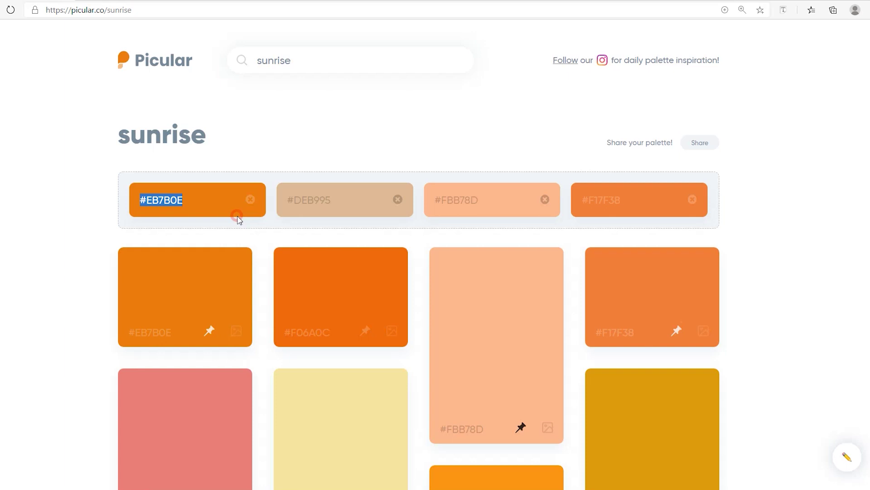
left_click(247, 151)
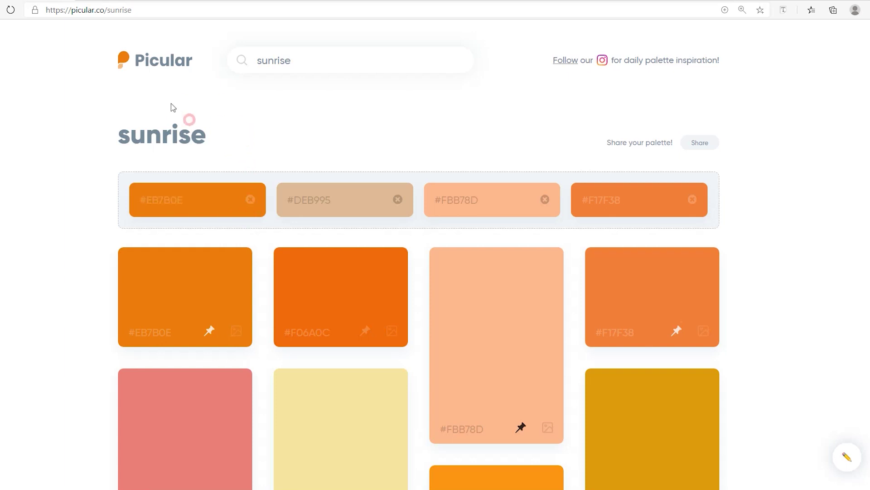
- Return to the home page and search for the colors of "water"
left_click(10, 10)
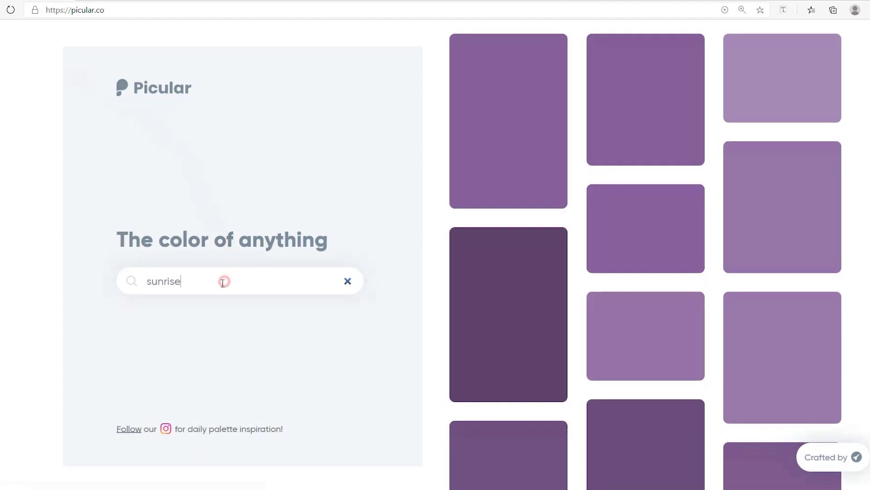
left_click_drag(224, 278, 106, 278)
type("water")
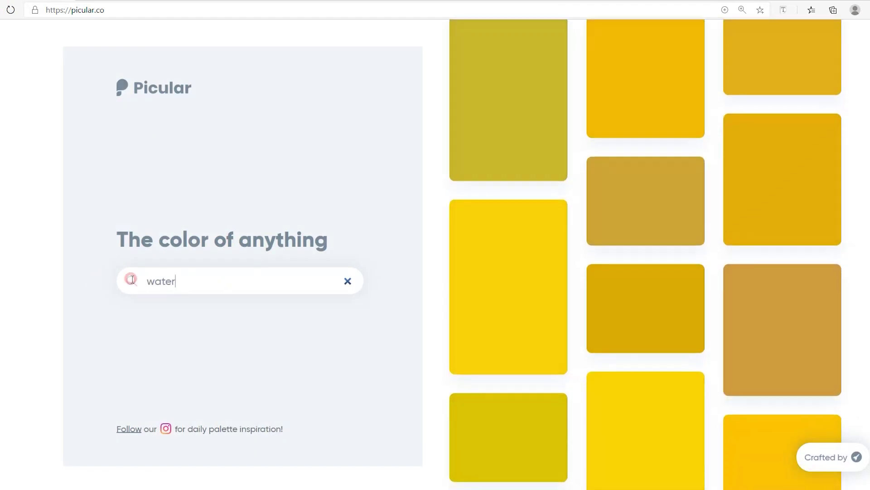
key("Return")
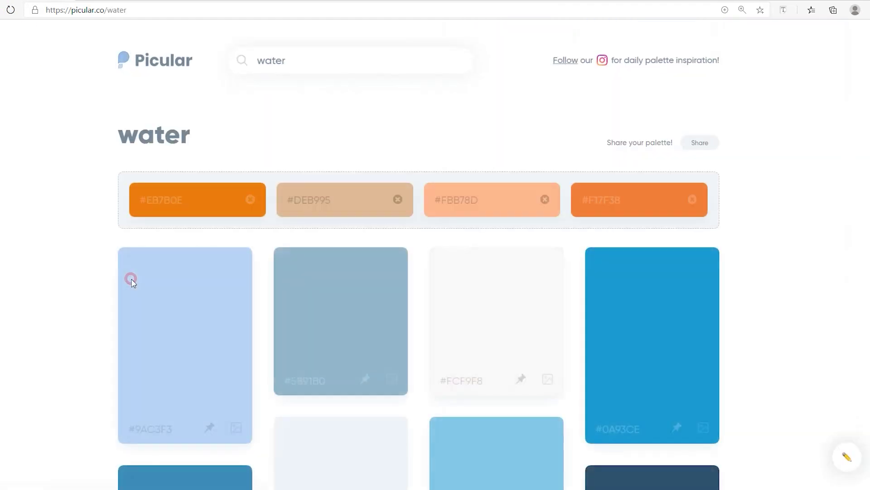
scroll(221, 299, "down", 3)
- Go back to the home page, search for the colors of "gold" and look through the swatches
key("alt+Left")
left_click(305, 280)
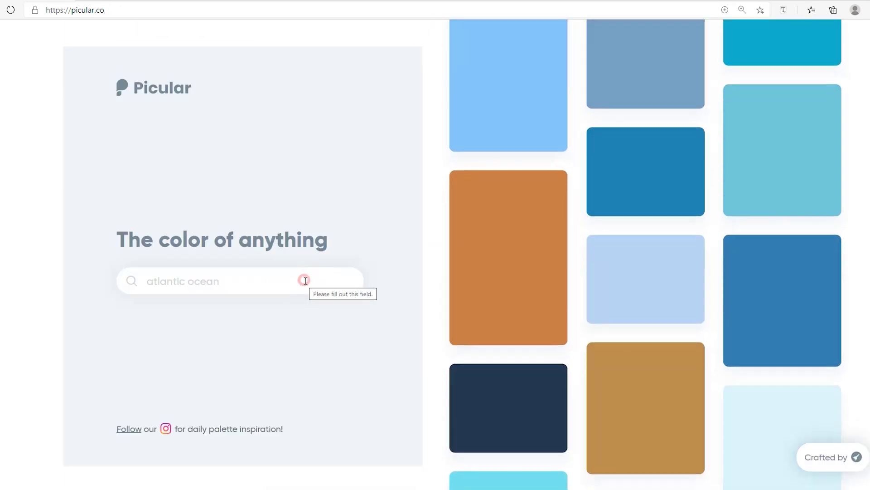
type("gold")
key("Return")
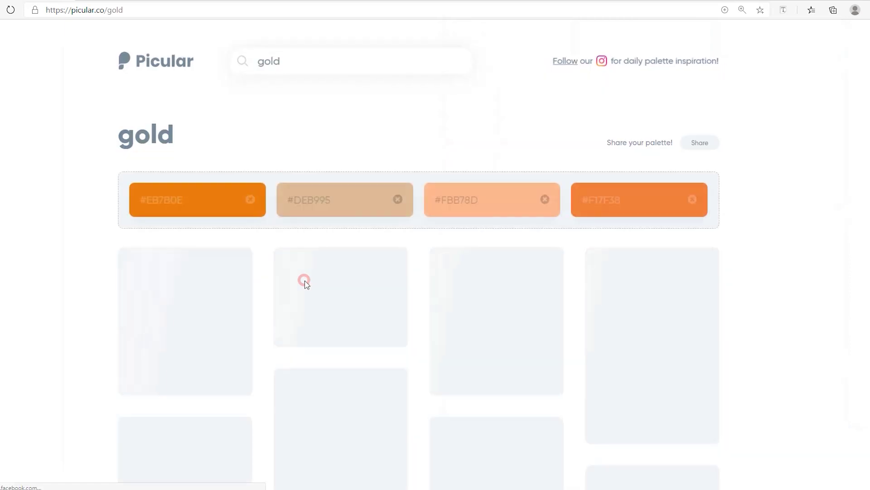
scroll(325, 334, "down", 5)
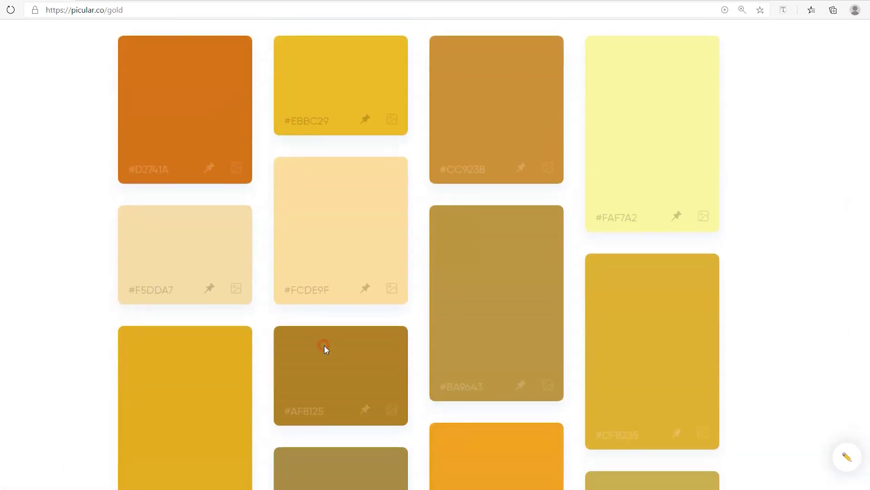
scroll(324, 345, "up", 5)
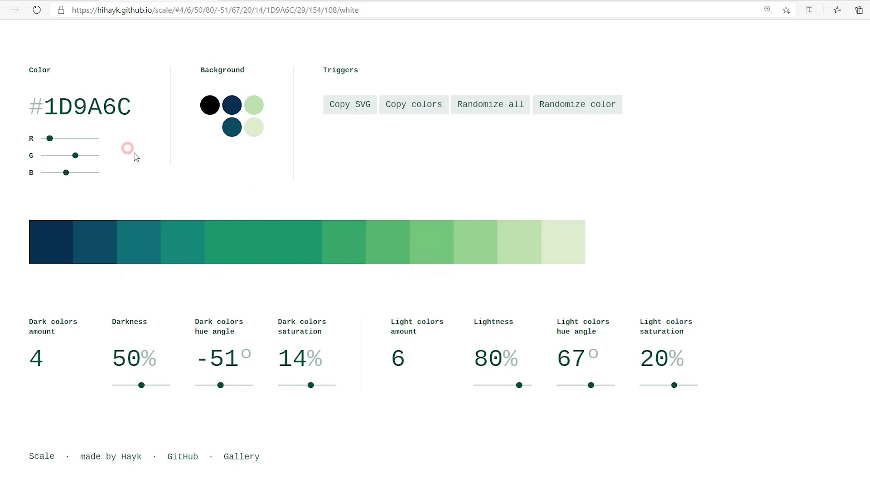
- On the Scale generator page, adjust the RGB values to make the base color #4E5A97
left_click_drag(49, 103, 126, 103)
left_click_drag(49, 138, 62, 155)
left_click(75, 154)
left_click_drag(68, 138, 52, 141)
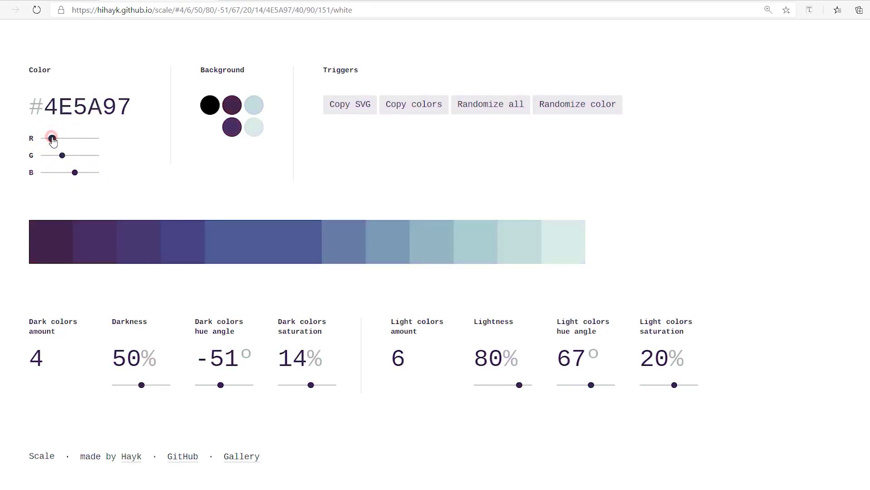
- Inspect the hex codes of the base color and the darkest shade in the generated scale
mouse_move(232, 237)
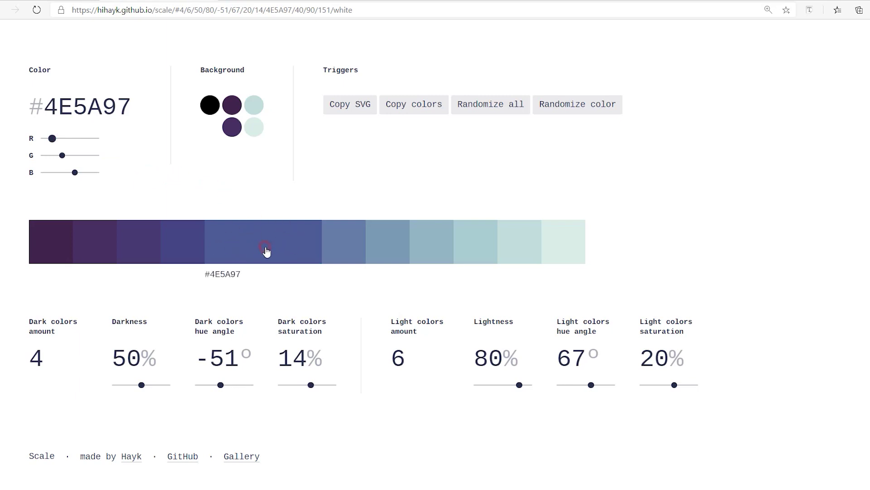
mouse_move(61, 245)
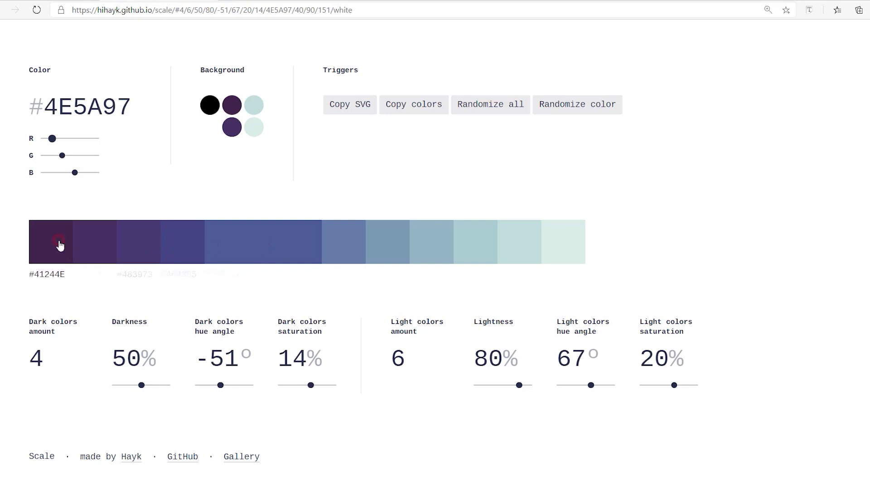
left_click(609, 254)
- Set both the dark colors amount and the light colors amount of the scale to 8
double_click(34, 359)
left_click(70, 353)
type("8")
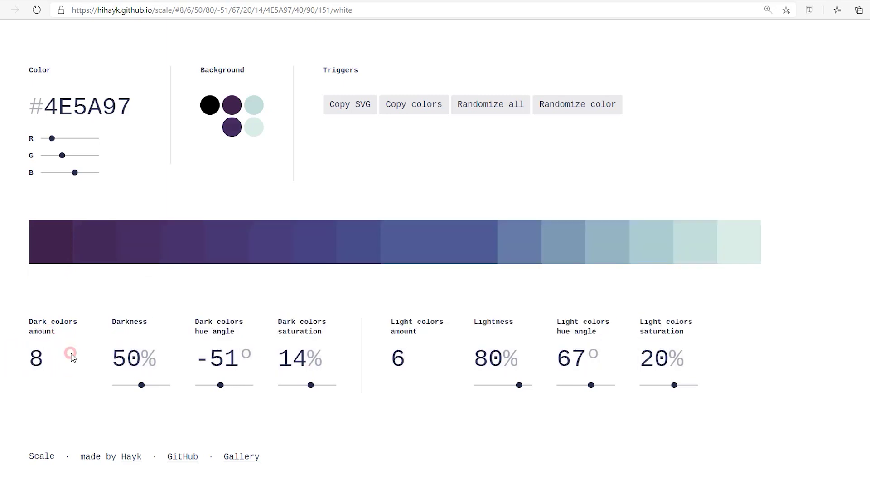
left_click(430, 237)
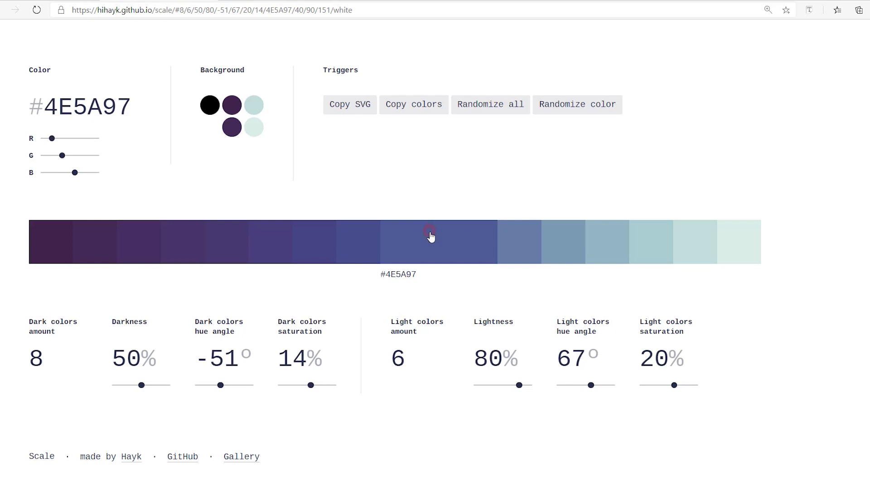
left_click(397, 360)
type("8")
left_click(650, 262)
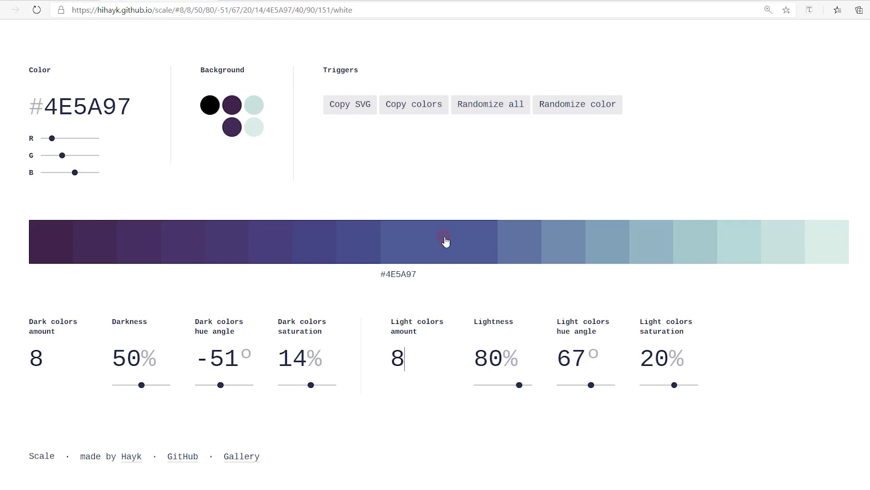
- Preview the #4E5A97 scale against the dark purple, light mint and black page backgrounds, finishing on the white background
double_click(93, 106)
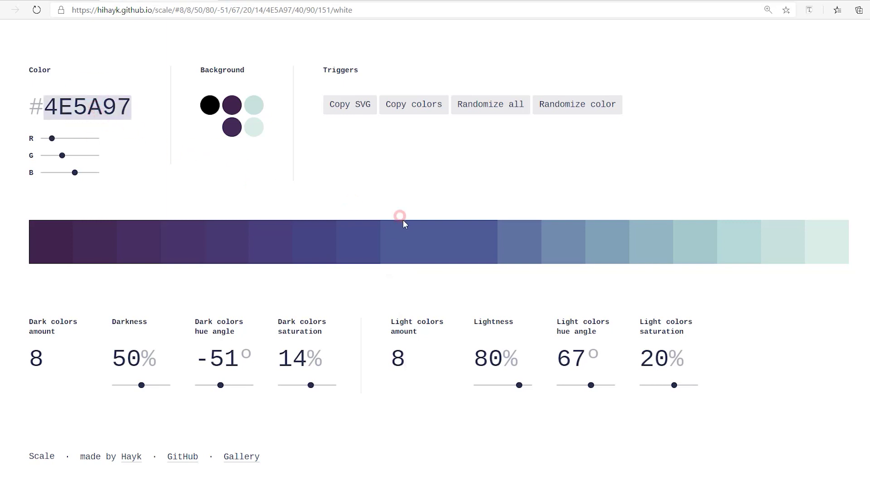
left_click(231, 128)
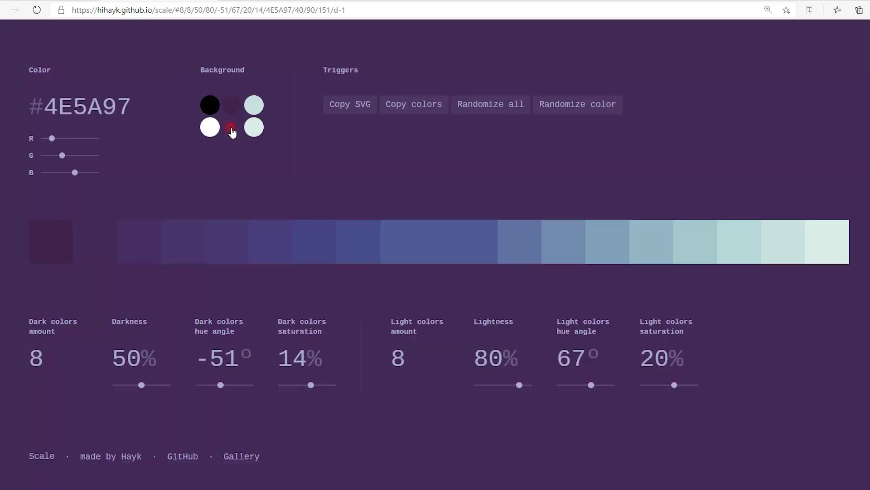
left_click(254, 129)
left_click(253, 105)
left_click(224, 108)
left_click(216, 107)
left_click(214, 130)
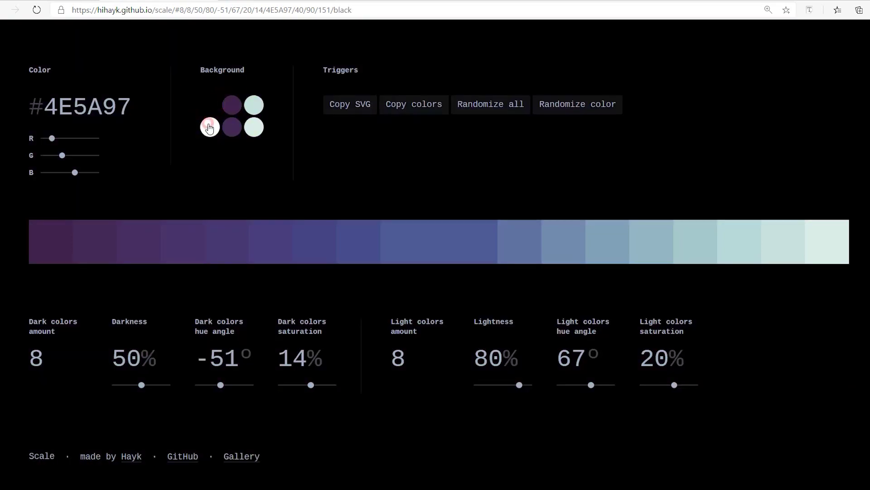
left_click(231, 127)
left_click(254, 128)
left_click(254, 108)
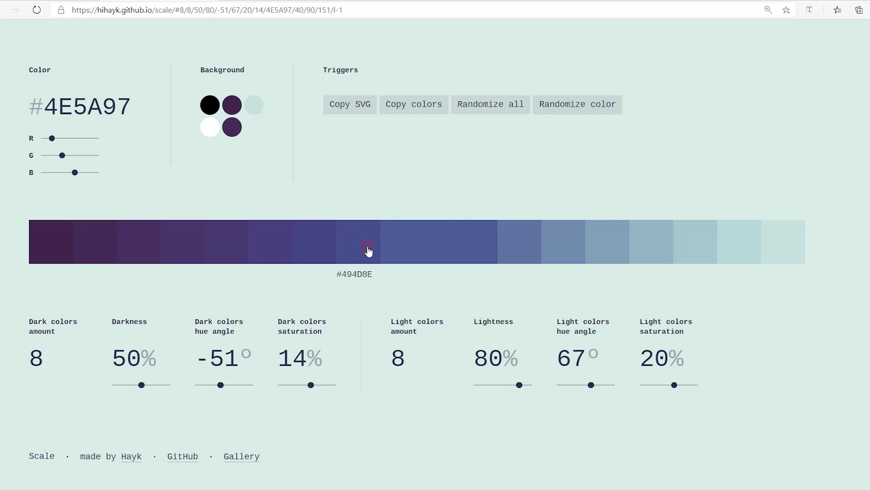
left_click(258, 109)
left_click(231, 105)
left_click(217, 105)
left_click(251, 129)
left_click(217, 129)
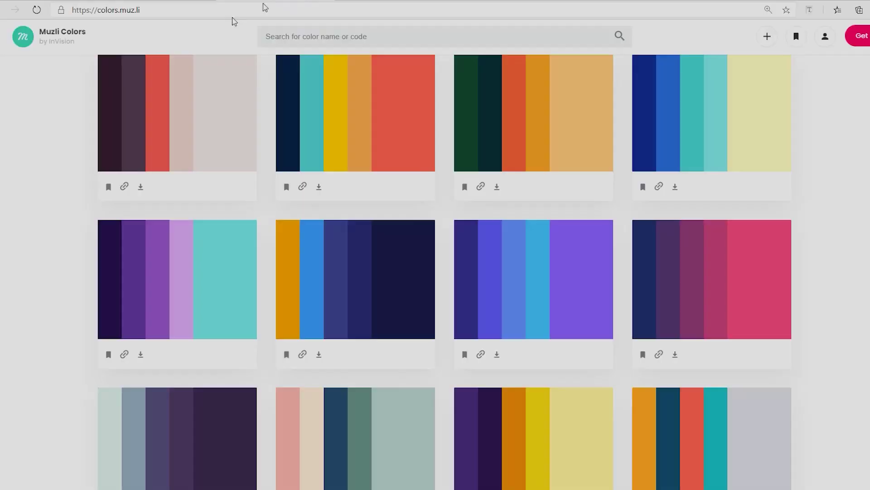
- Switch to Muzli Colors and look through the initial color grid and the popular color palettes
left_click(32, 121)
scroll(32, 121, "up", 3)
scroll(32, 122, "up", 12)
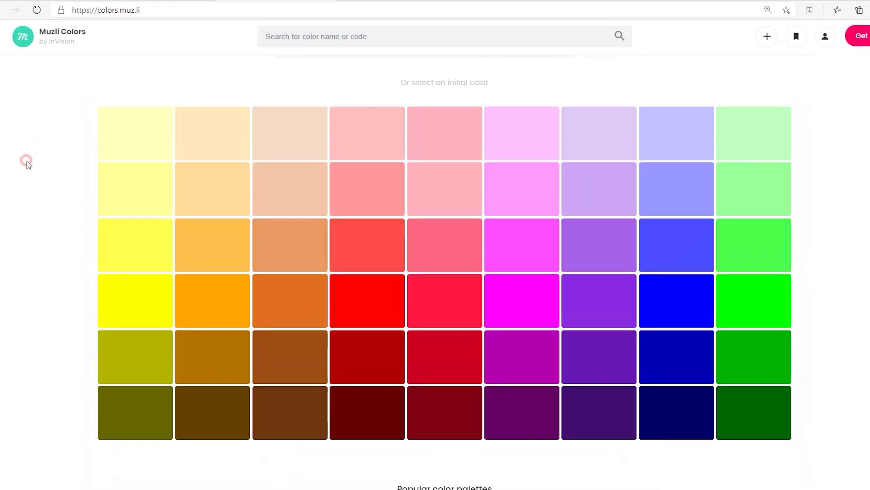
scroll(39, 164, "down", 12)
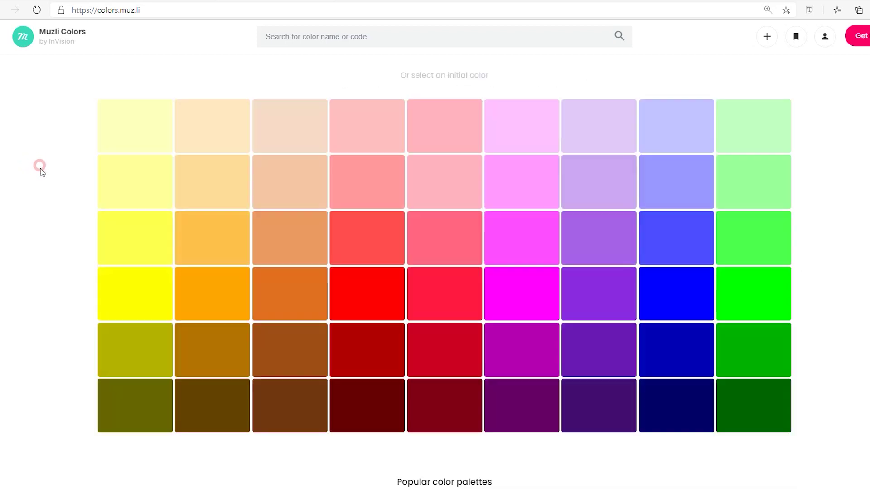
scroll(45, 198, "down", 8)
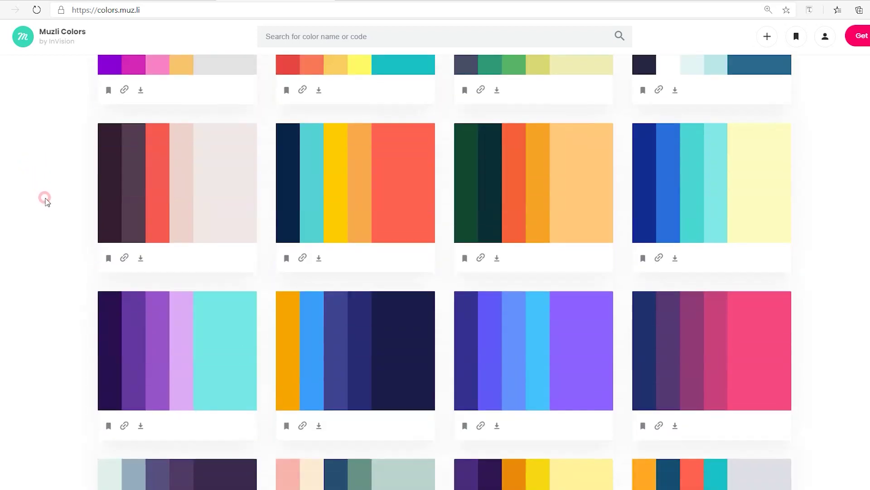
scroll(46, 195, "up", 8)
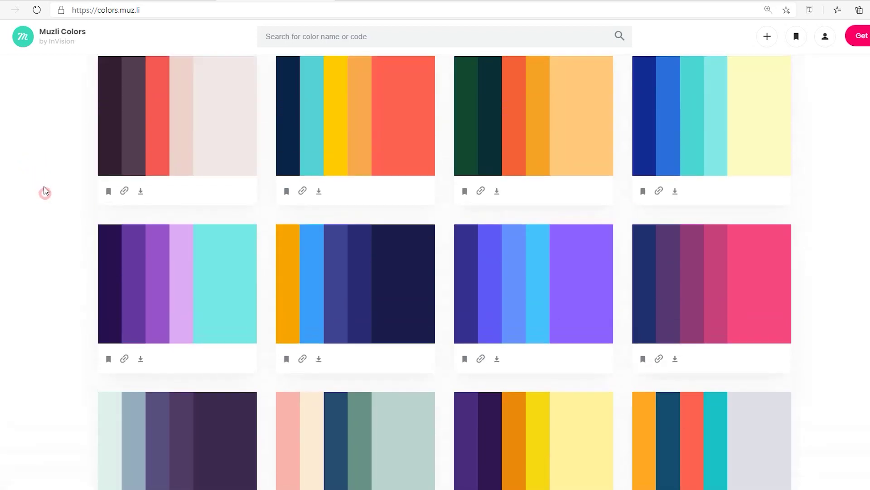
scroll(41, 198, "up", 12)
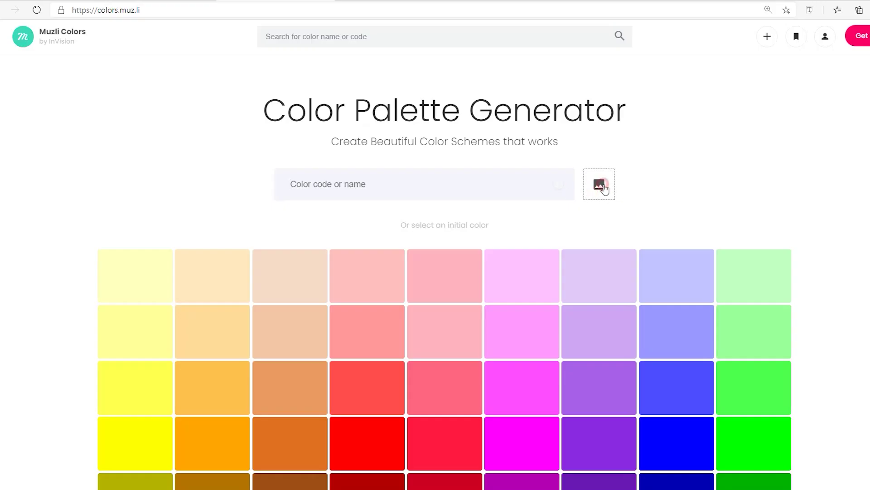
- Check the palette generator's image upload option, cancel the file selection and go to the color code or name field
left_click(599, 185)
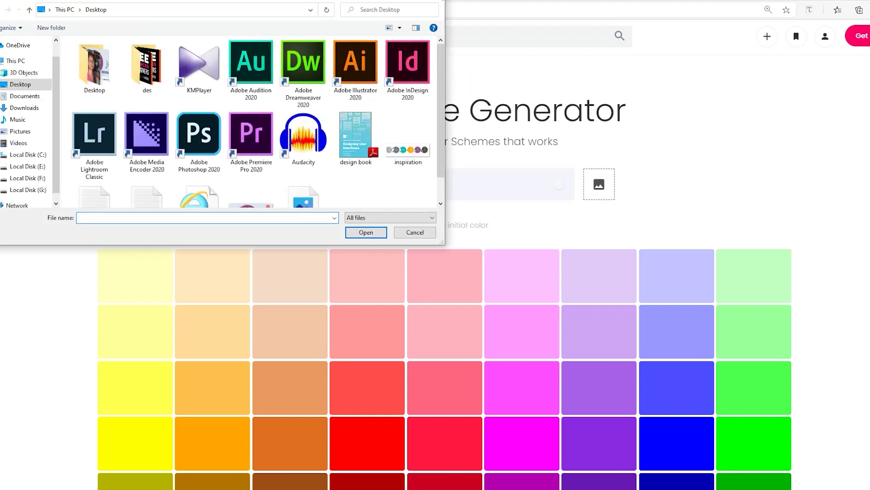
key("Escape")
scroll(399, 233, "down", 3)
scroll(402, 240, "up", 3)
left_click(360, 185)
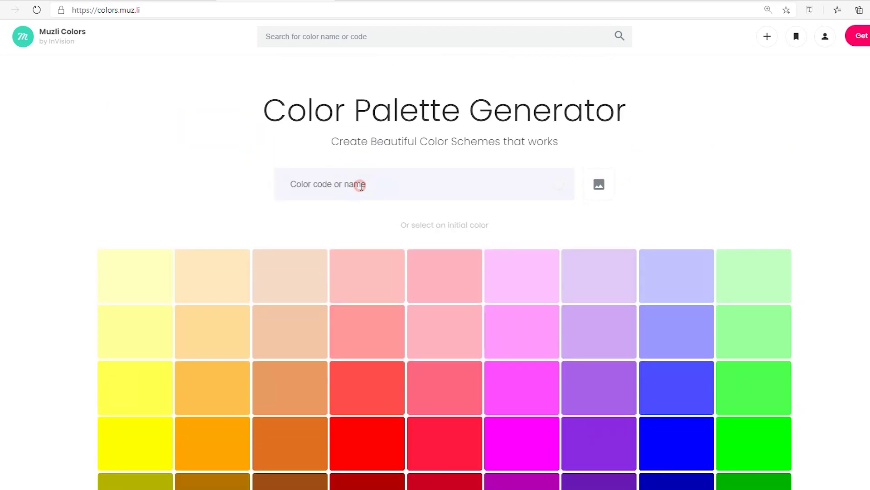
- Browse the popular color palettes down to the Picked by Muzli section and return to the generator heading
scroll(352, 195, "down", 10)
scroll(348, 212, "down", 5)
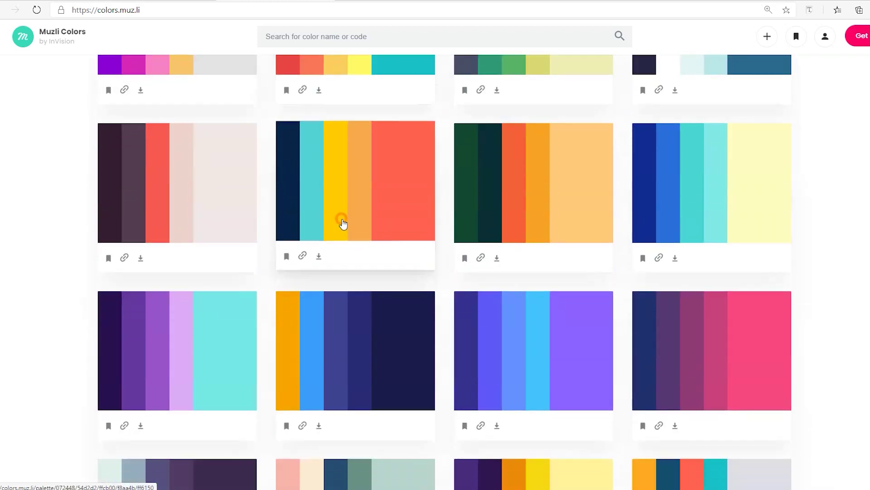
scroll(340, 226, "down", 6)
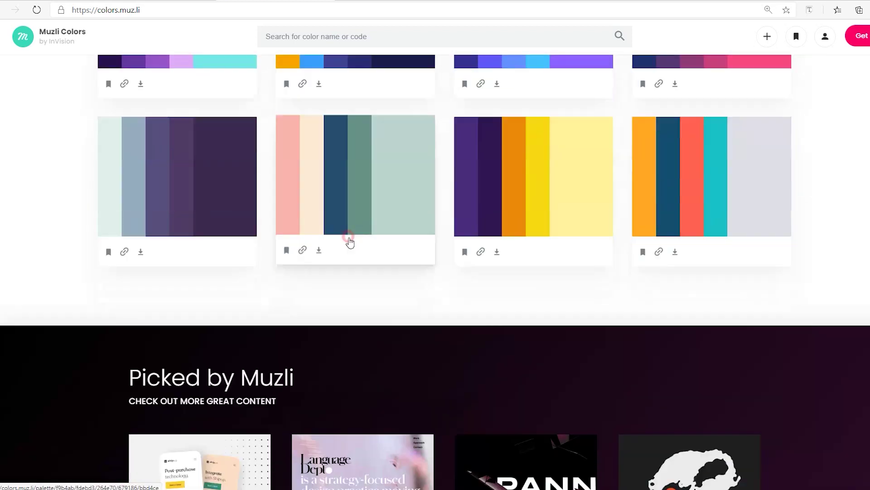
scroll(348, 241, "down", 5)
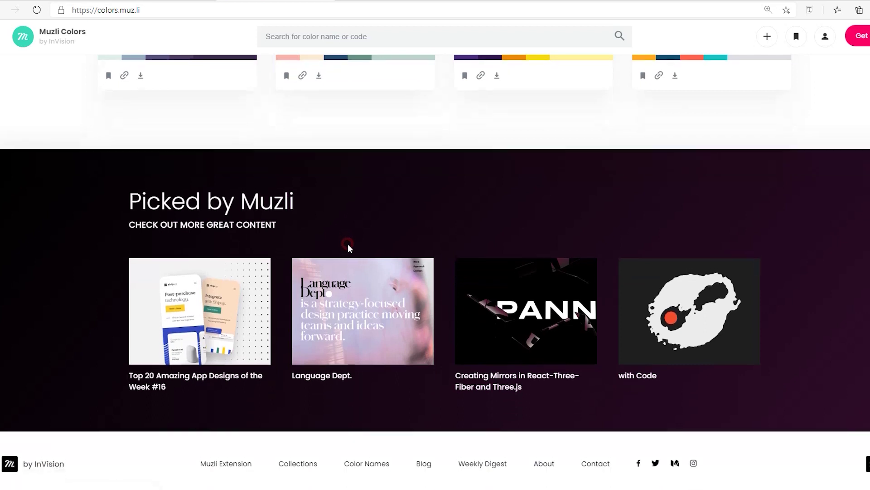
scroll(349, 240, "up", 20)
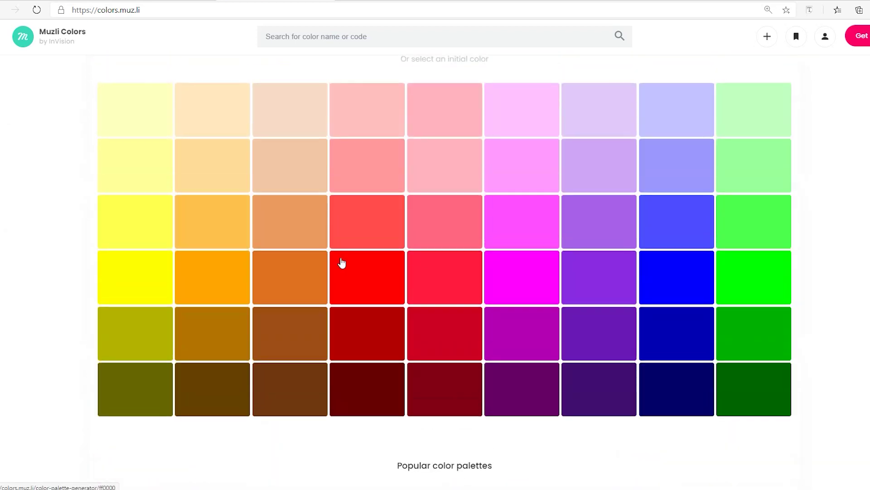
scroll(340, 260, "up", 4)
left_click(338, 265)
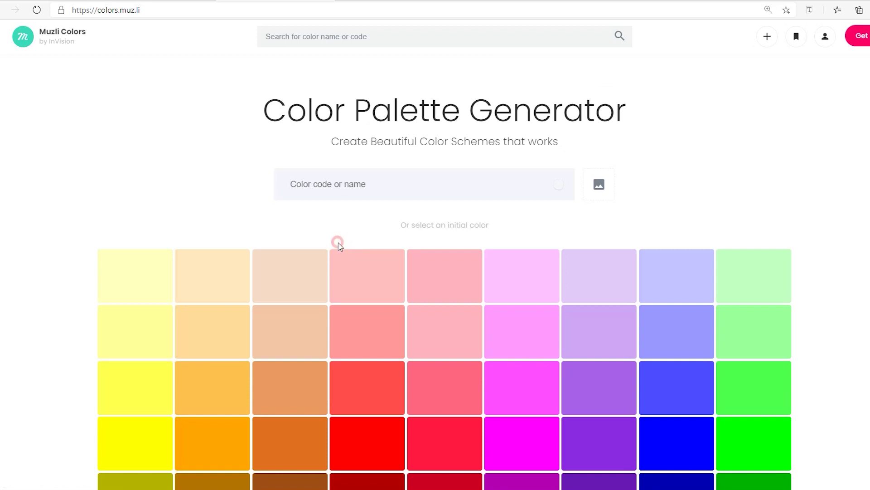
scroll(341, 245, "down", 4)
scroll(340, 248, "up", 4)
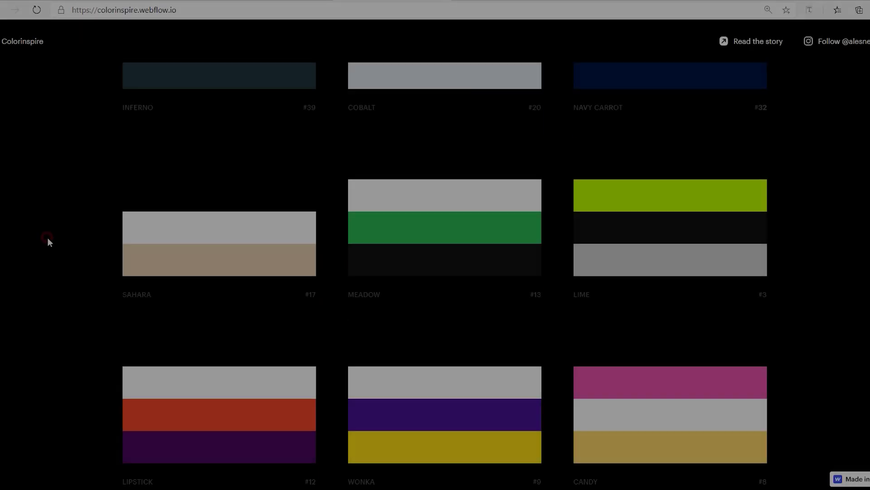
- Switch to Colorinspire and view its opening heading and the first rows of curated palettes
scroll(48, 237, "up", 10)
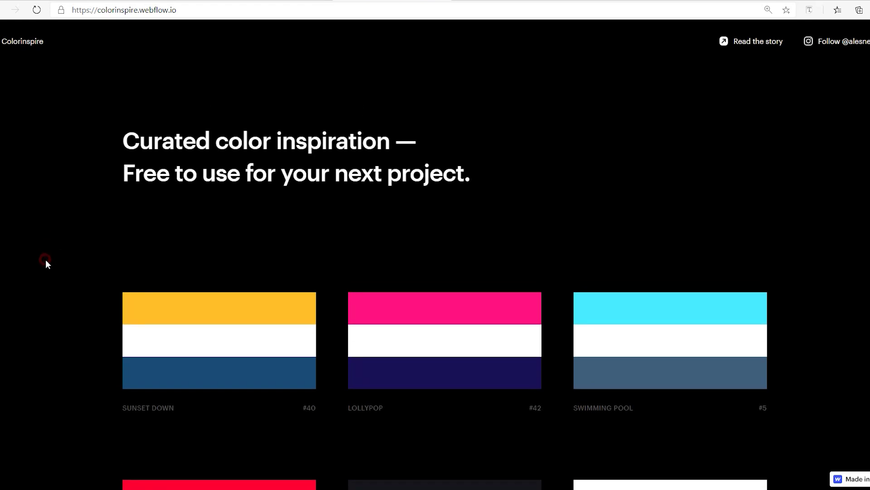
scroll(46, 259, "down", 3)
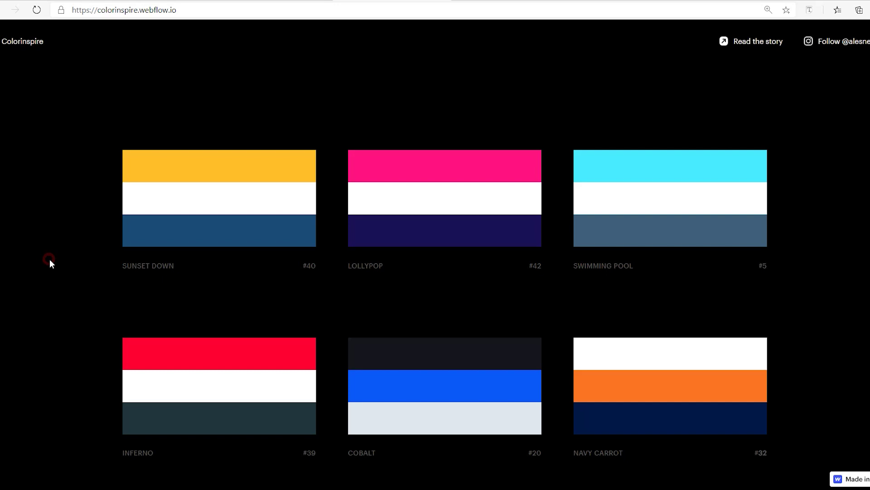
scroll(50, 260, "up", 3)
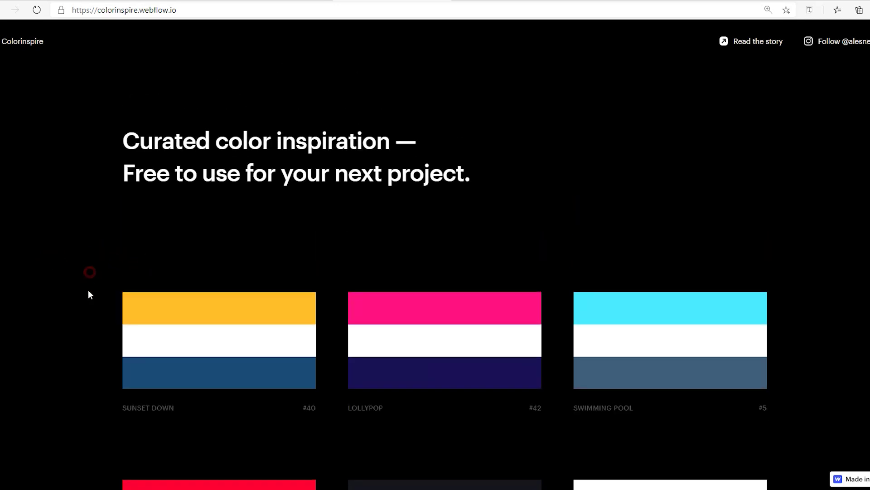
scroll(72, 336, "down", 2)
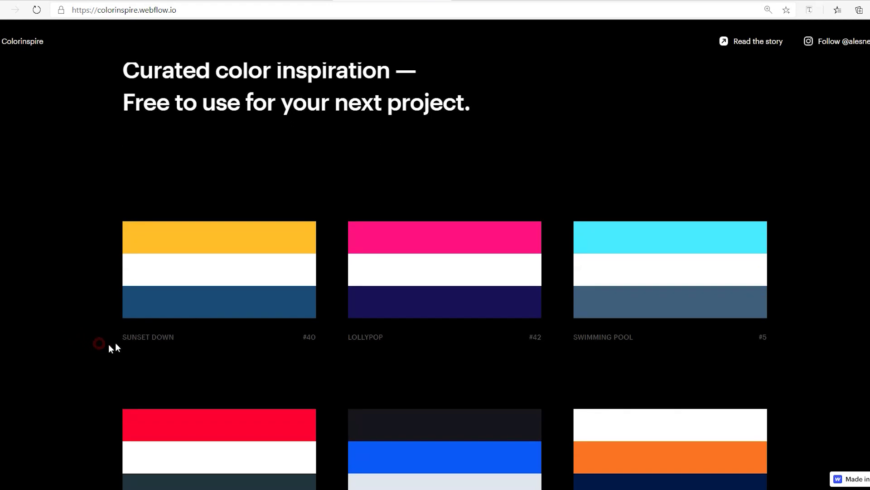
- Highlight the names of the Sunset Down, Lollypop and Swimming Pool palettes, then clear the selection
triple_click(135, 336)
left_click_drag(128, 336, 293, 338)
double_click(362, 336)
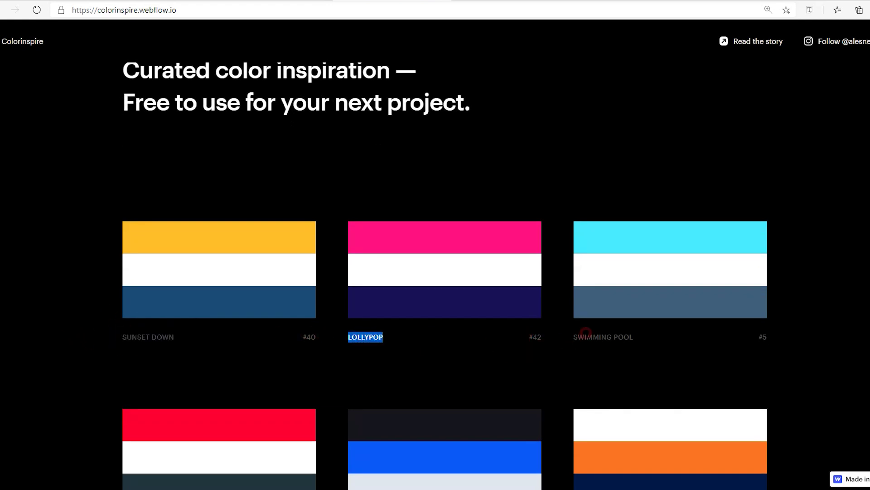
double_click(586, 335)
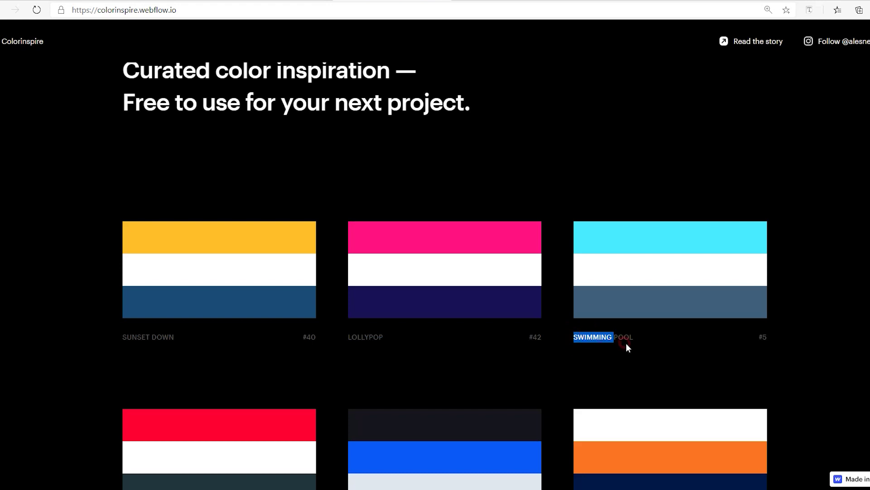
scroll(625, 343, "down", 2)
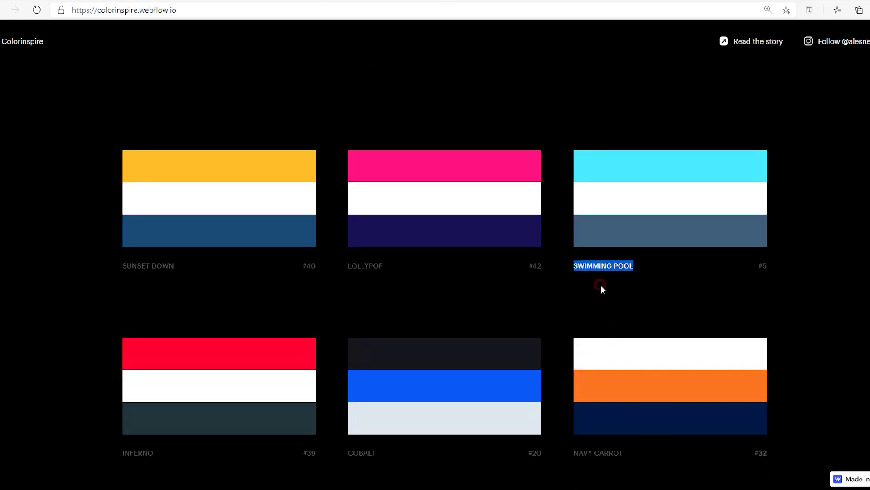
left_click(594, 297)
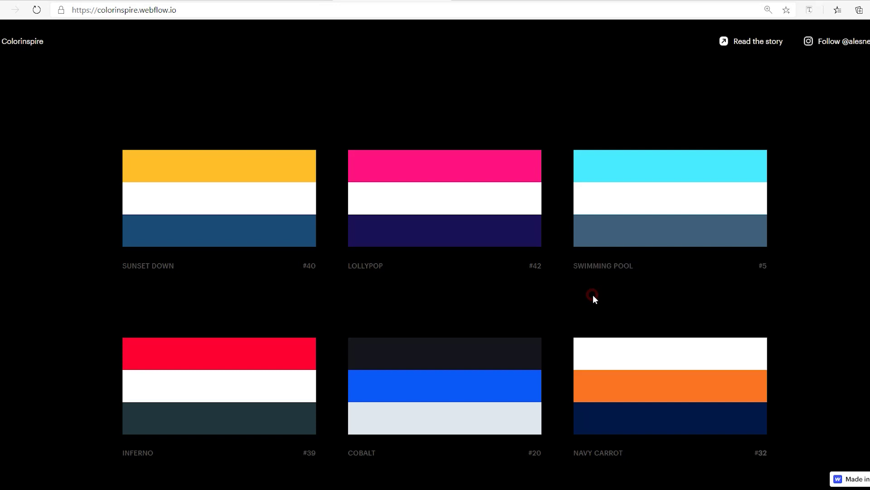
- Copy color codes from the curated palettes, including the orange #F64628 of the Lipstick palette
scroll(593, 297, "down", 5)
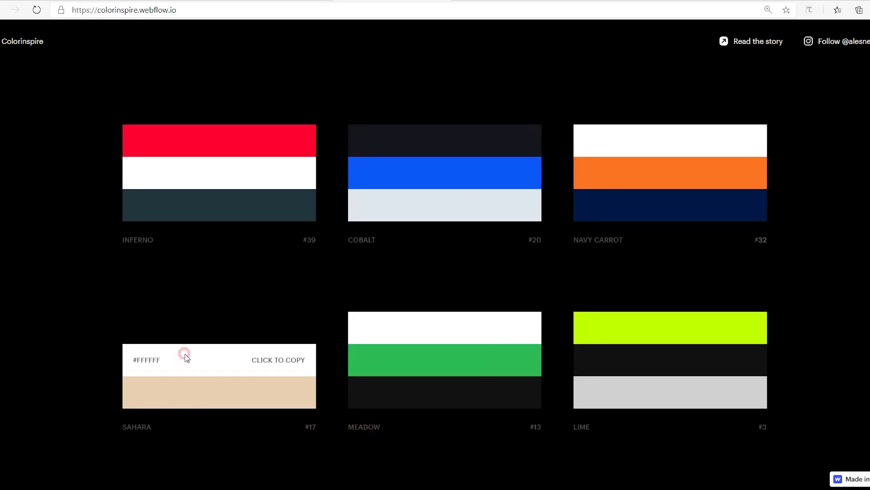
scroll(208, 354, "down", 5)
left_click(171, 387)
scroll(147, 403, "down", 2)
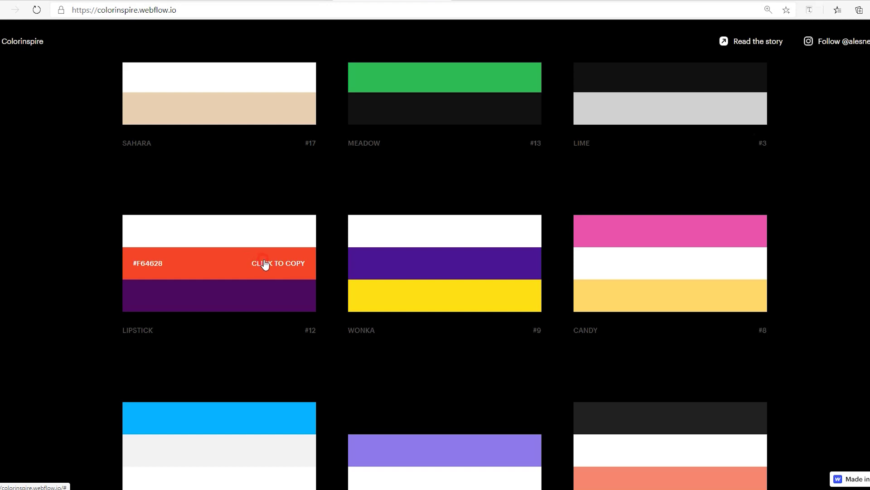
left_click(224, 264)
- Examine the remaining curated palettes further down the Colorinspire page and go back up through the list
scroll(232, 269, "down", 10)
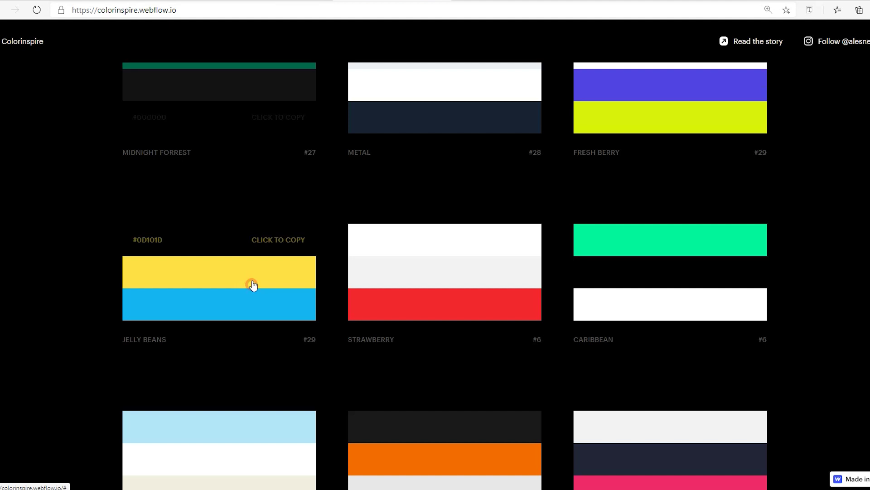
scroll(262, 290, "down", 6)
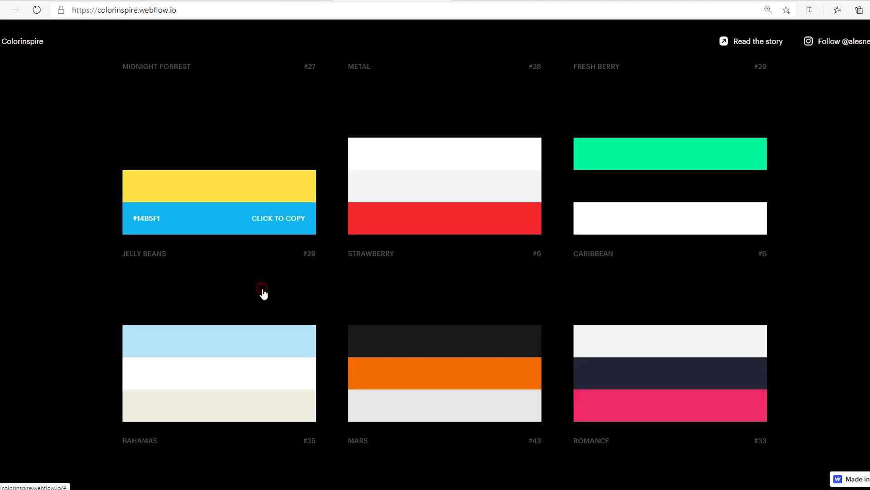
scroll(267, 291, "down", 5)
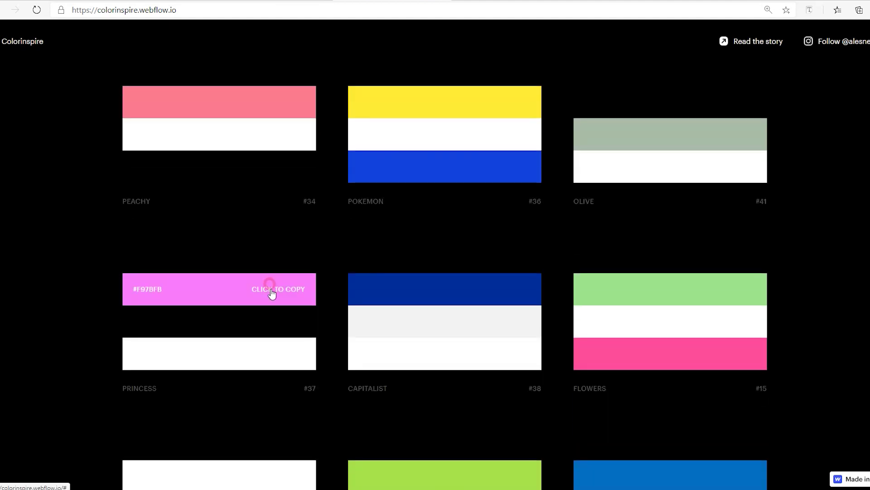
scroll(247, 297, "down", 2)
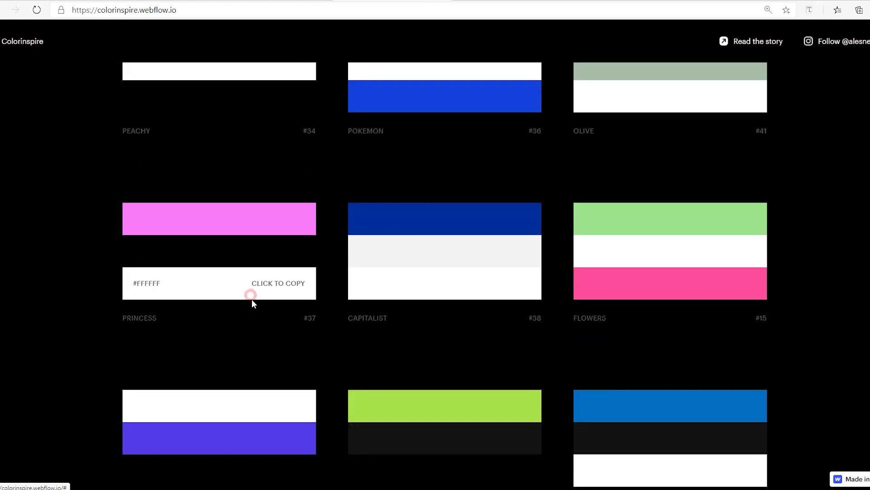
scroll(259, 225, "down", 18)
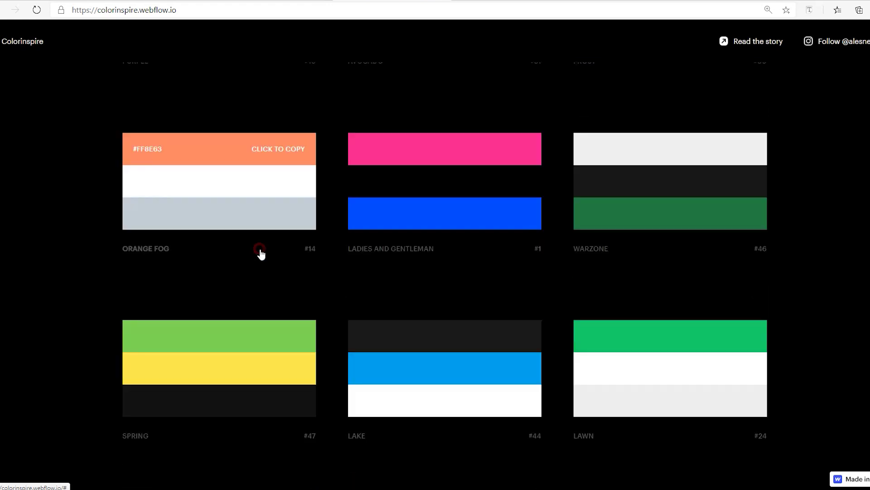
scroll(260, 271, "down", 4)
scroll(263, 272, "up", 20)
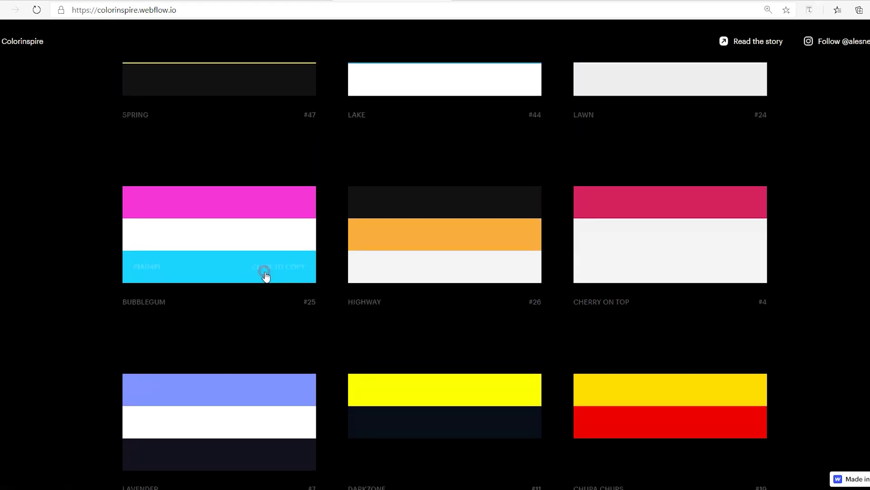
scroll(267, 278, "up", 20)
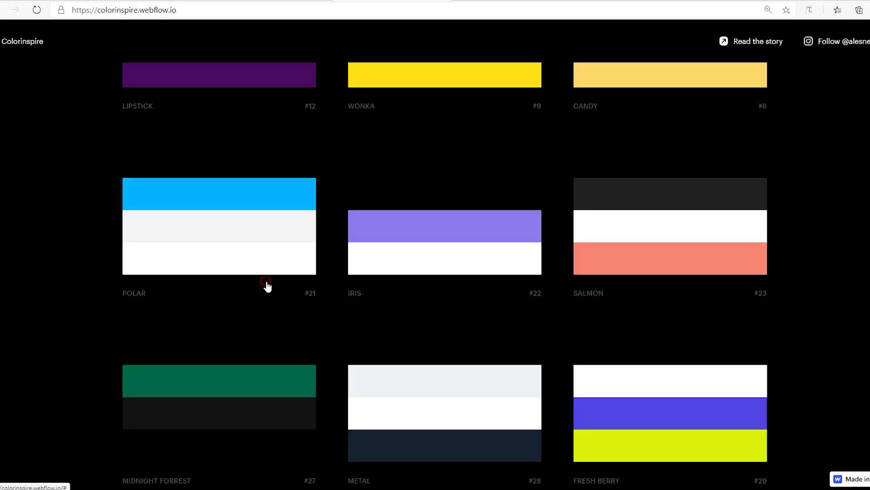
scroll(264, 276, "up", 1)
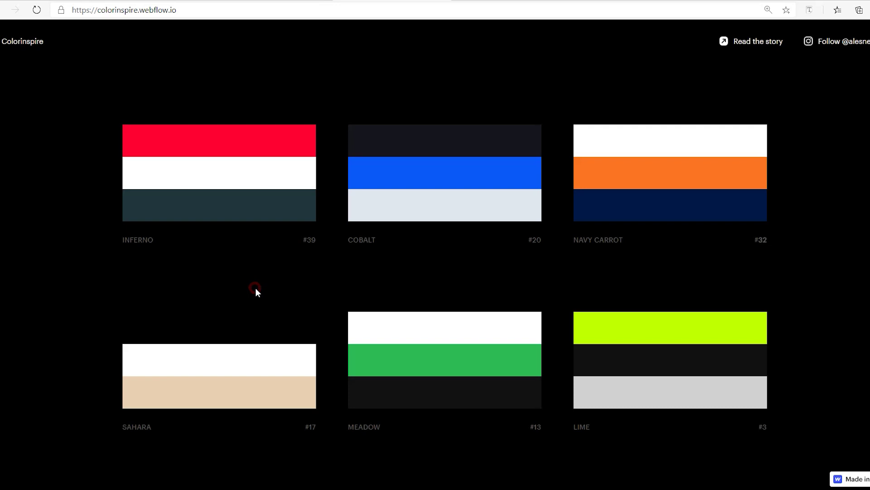
scroll(254, 288, "up", 3)
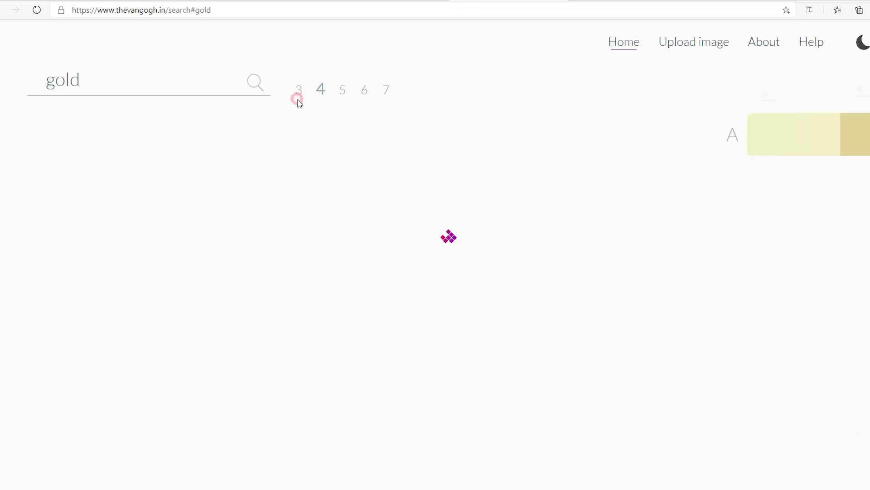
- Switch to The Van Gogh's gold palette search, dismiss the help overlay and rotate the color-space visualization
left_click(323, 89)
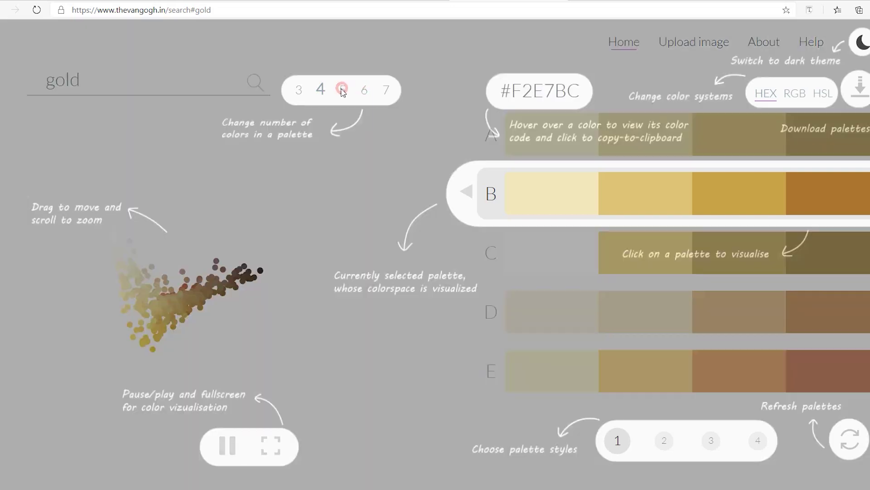
left_click(324, 122)
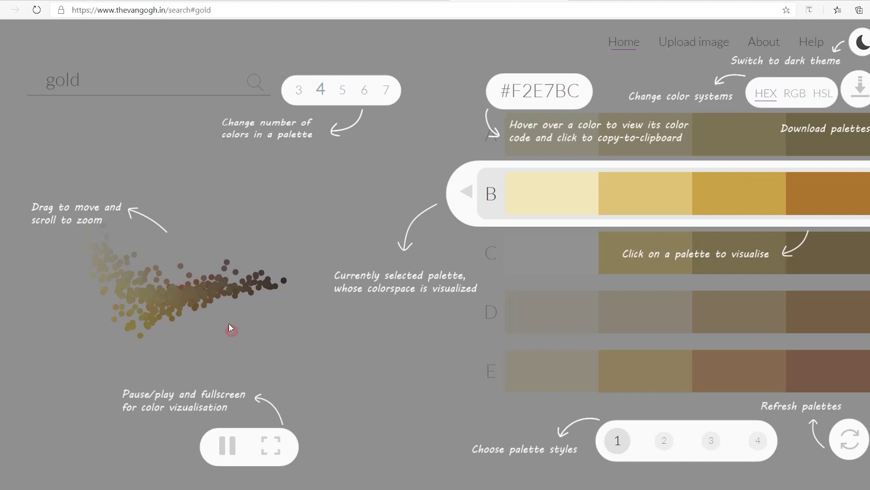
left_click(383, 375)
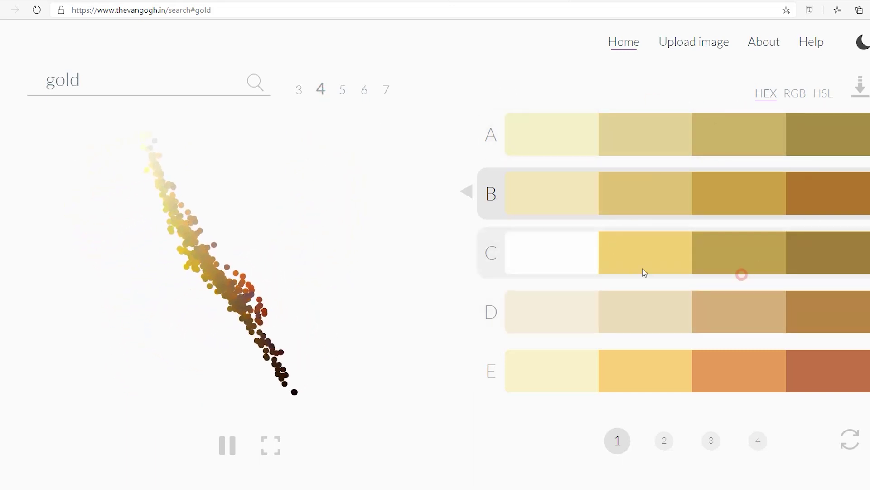
left_click_drag(282, 303, 305, 358)
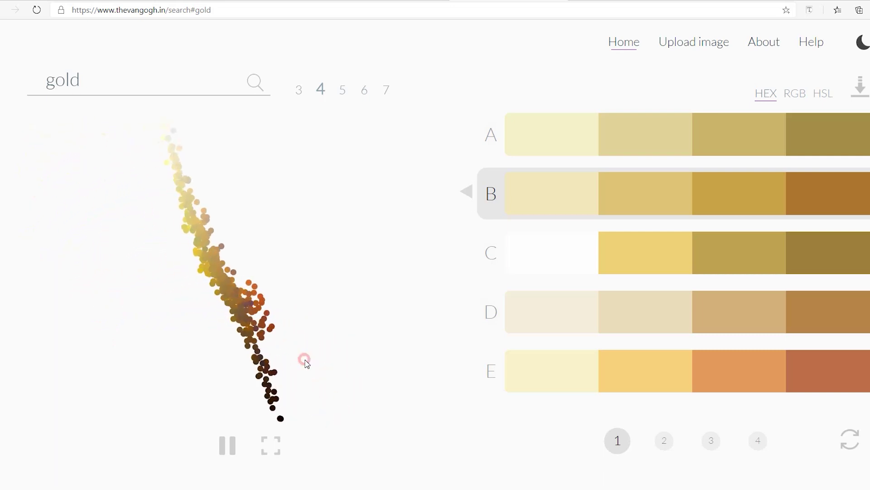
- Try palette styles 2, 3 and 4 for the gold search and visualize palette A's color space
left_click(667, 447)
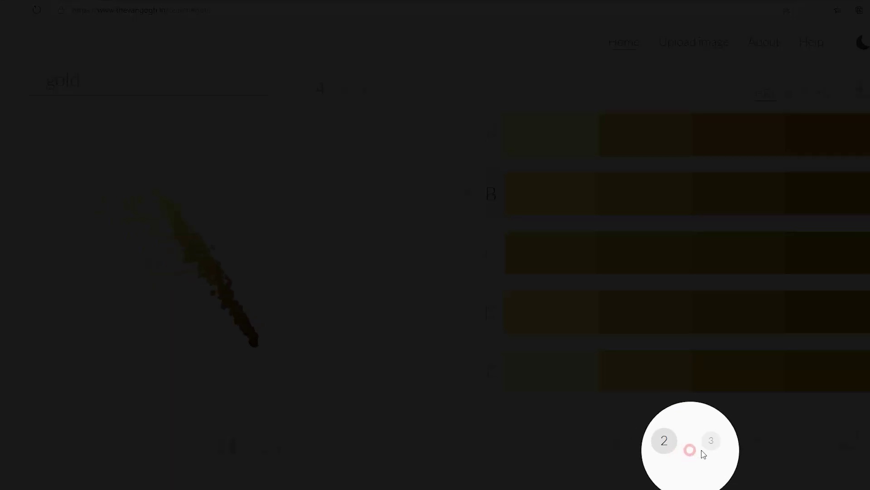
left_click(759, 443)
left_click(712, 444)
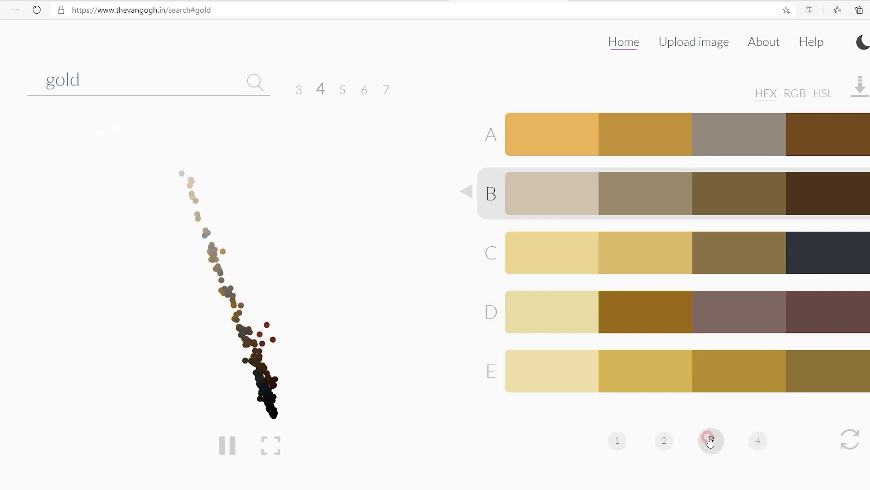
left_click(655, 335)
left_click(753, 438)
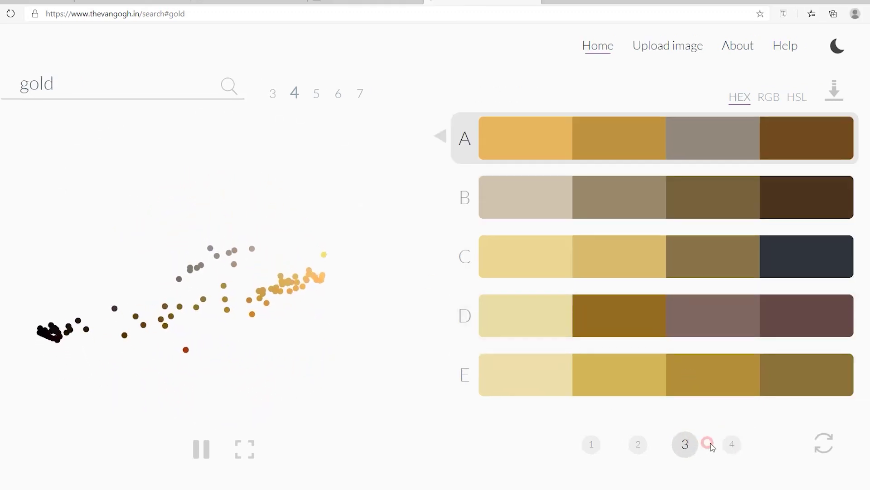
- Generate the gold palettes with five colors each and then with seven colors each
left_click(317, 92)
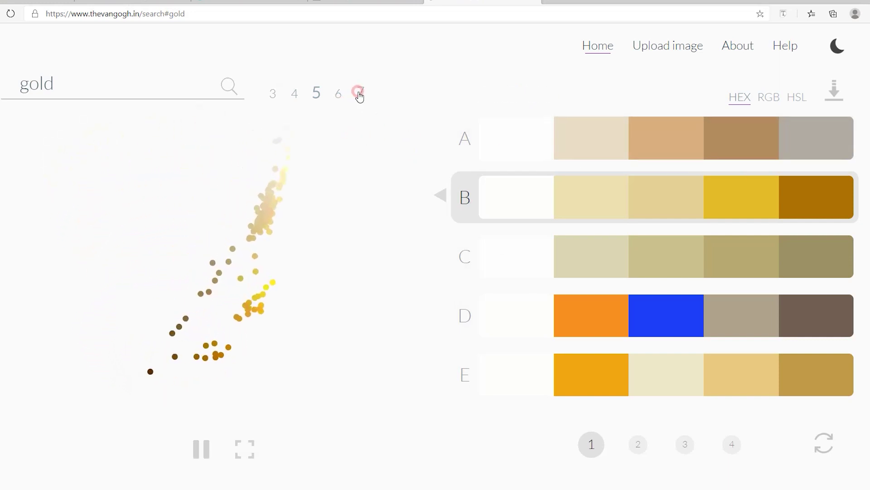
left_click(360, 94)
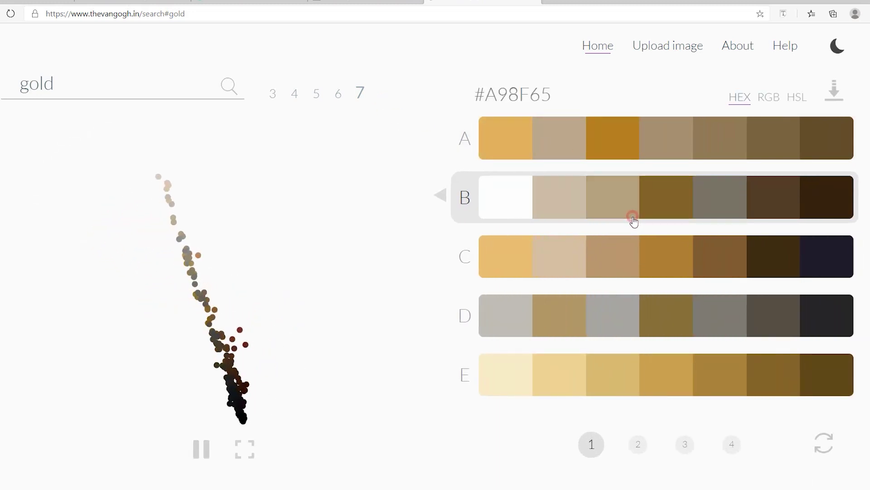
key("ctrl")
key("ctrl")
left_click(673, 58)
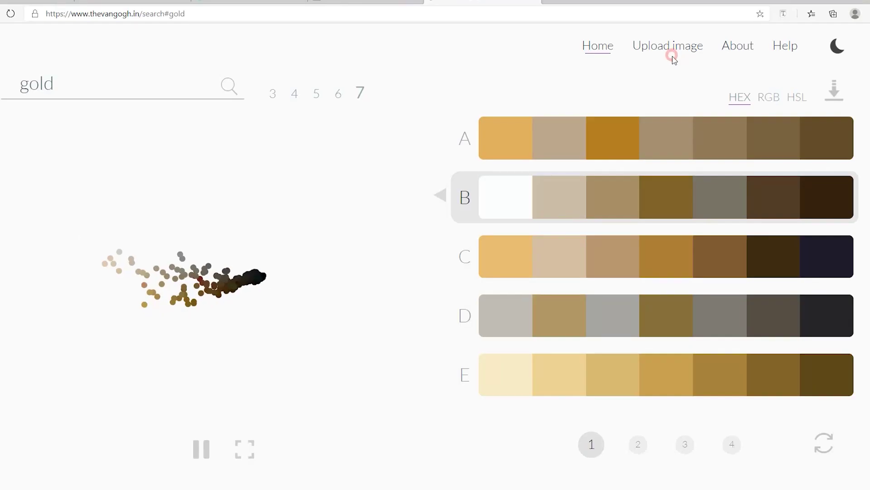